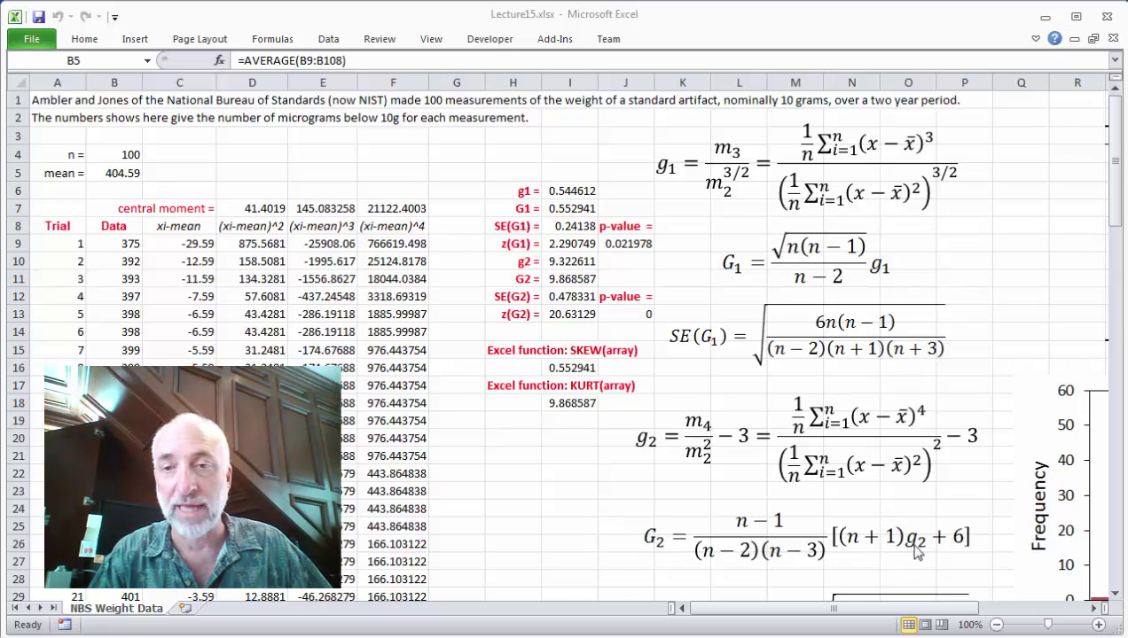
Review the skewness and kurtosis equations beside the data, from g1 through SE(G2).
click(1115, 592)
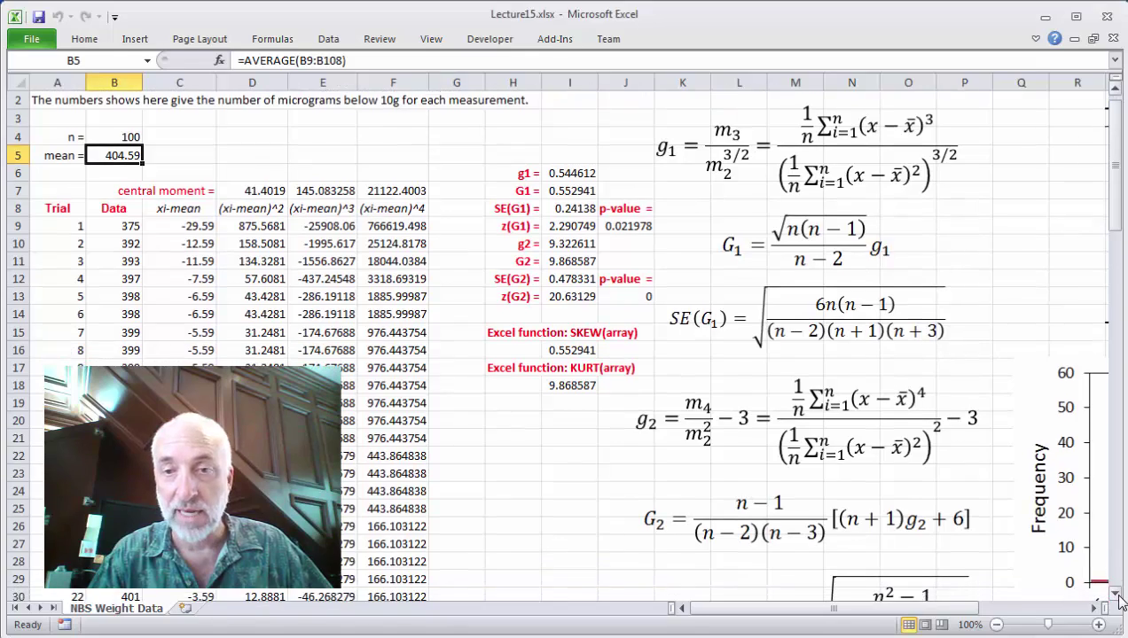
click(1115, 592)
click(1115, 593)
click(1116, 592)
click(1116, 592)
click(1115, 592)
click(1115, 592)
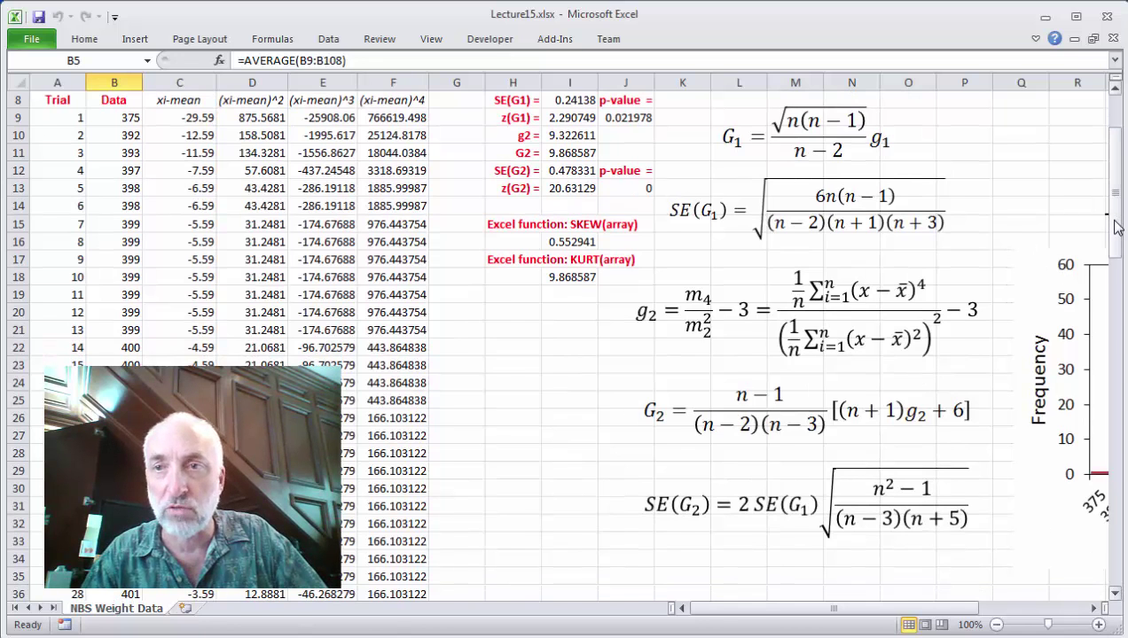
drag(1112, 221, 1115, 133)
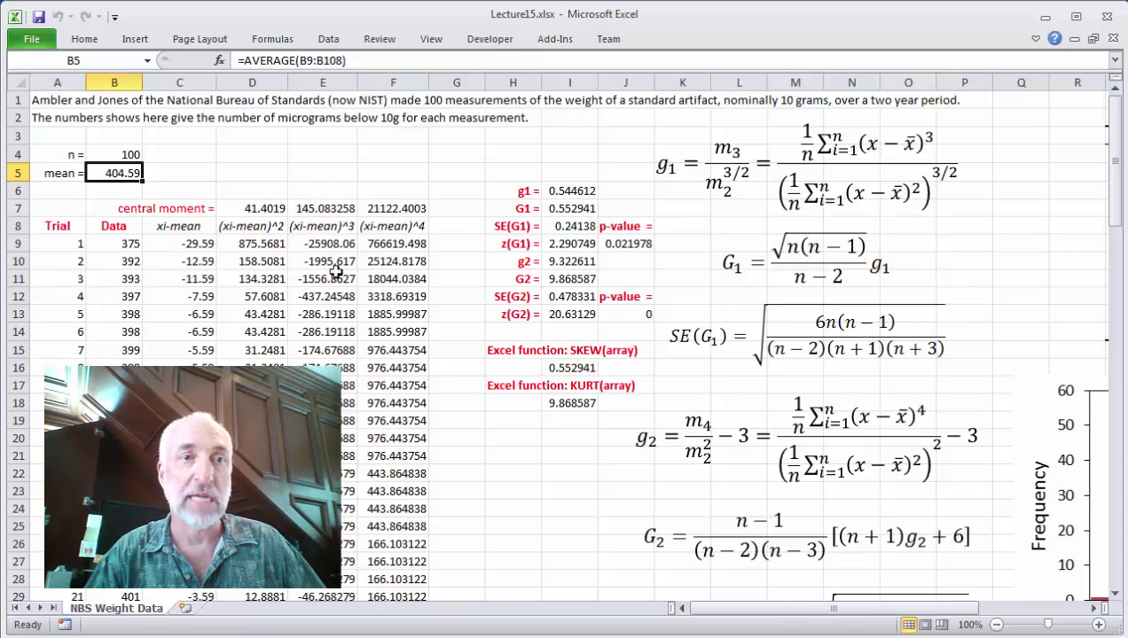
Examine the first data value, the mean formula in B5 and the xi-mean deviation formulas from C9 downward.
click(112, 245)
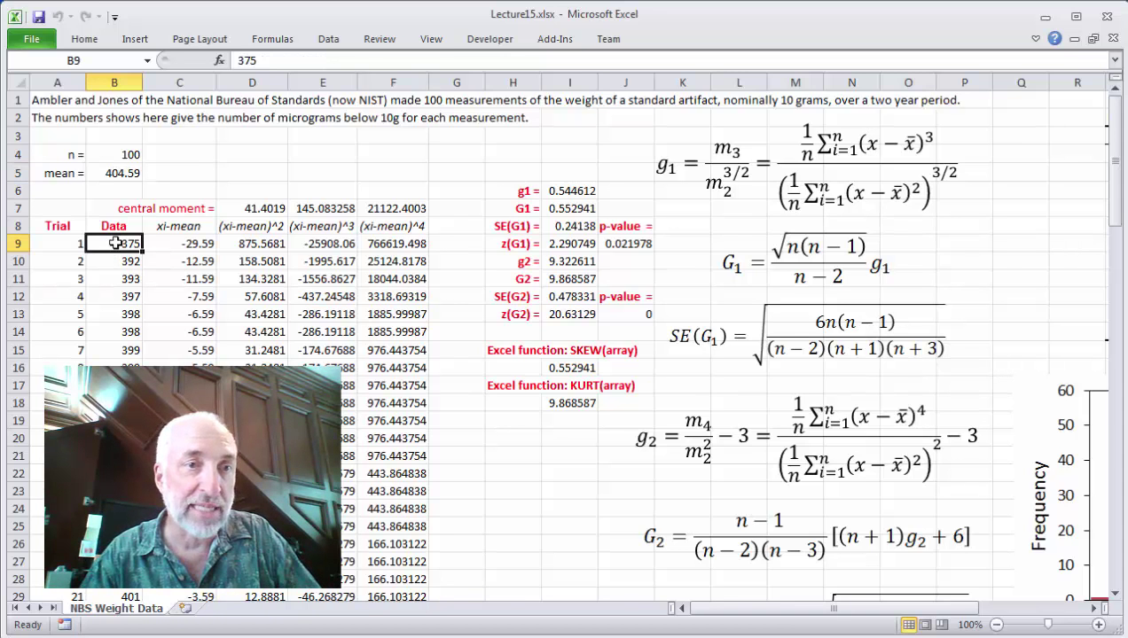
click(180, 246)
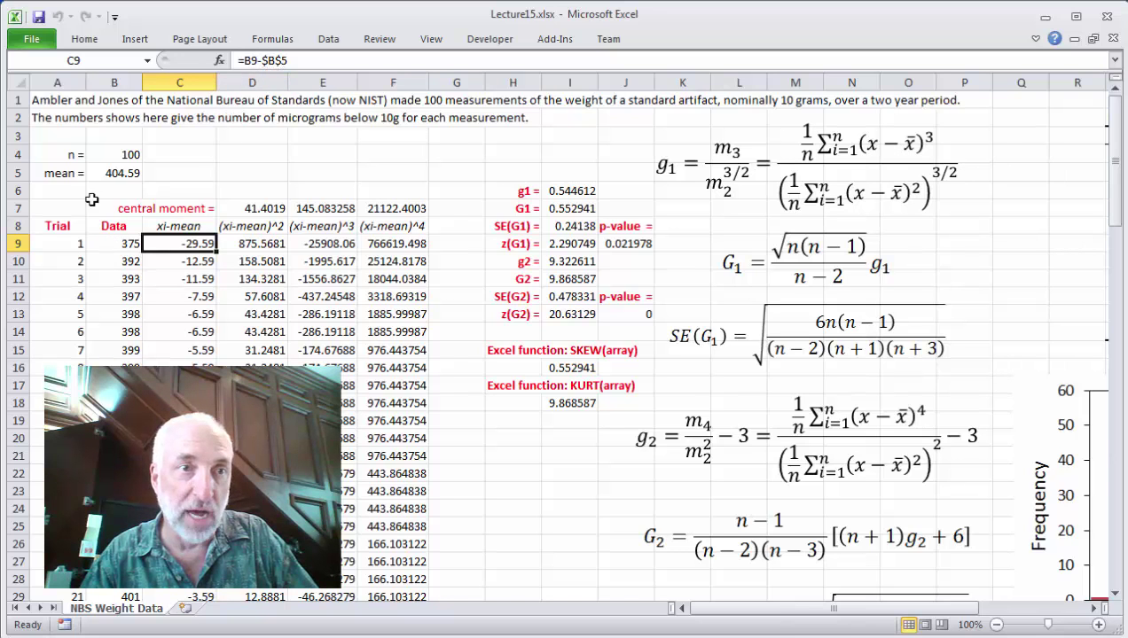
drag(101, 174, 105, 161)
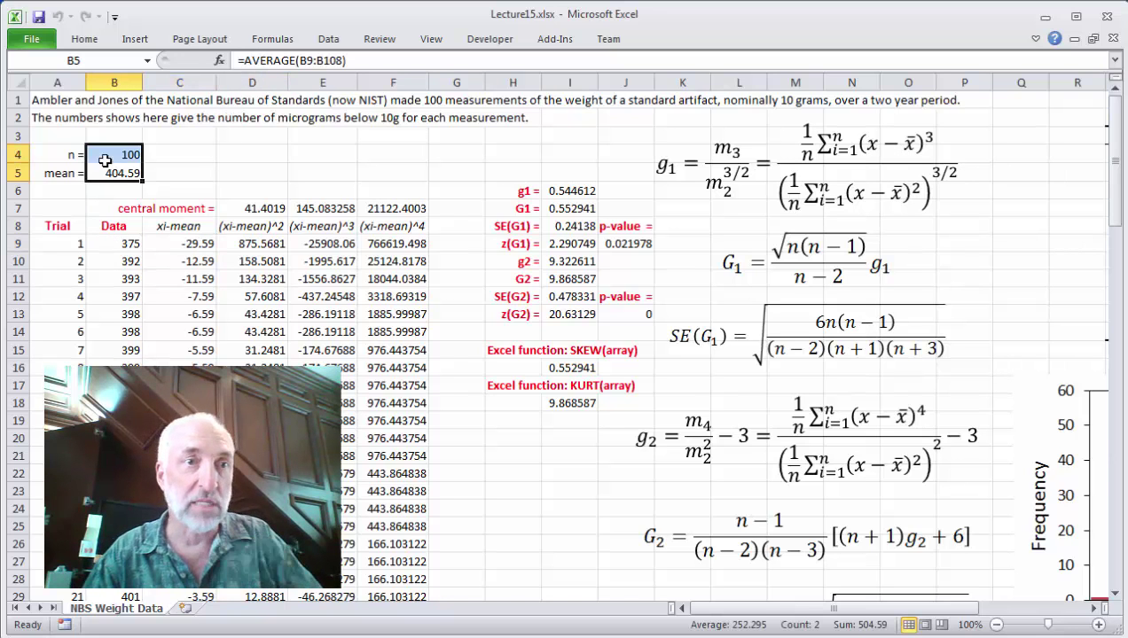
click(107, 173)
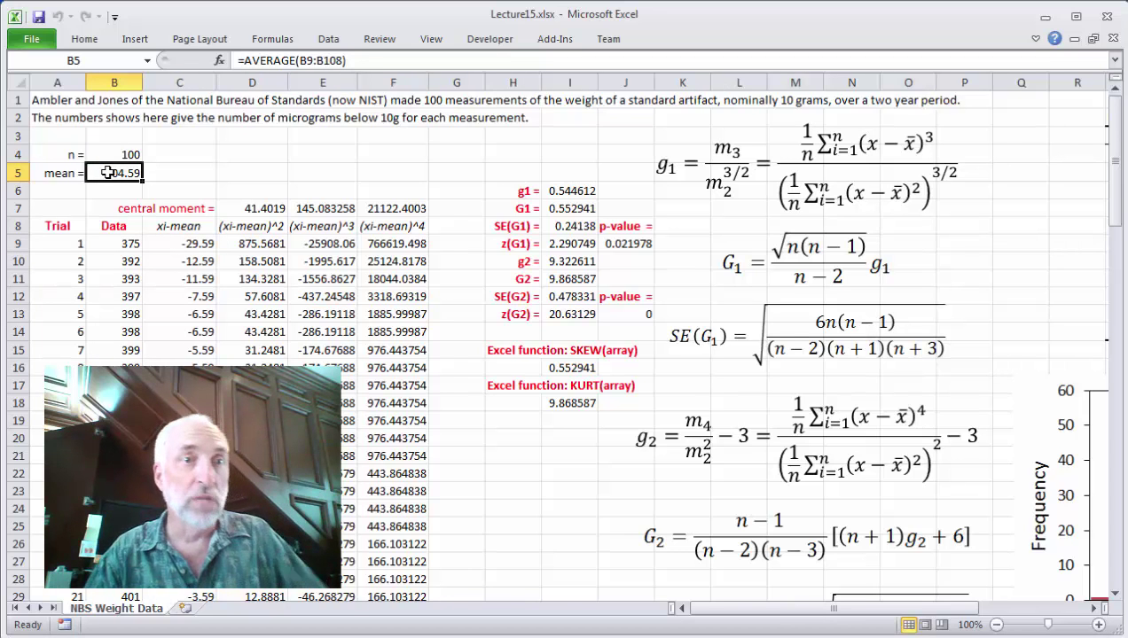
click(189, 237)
key(Down)
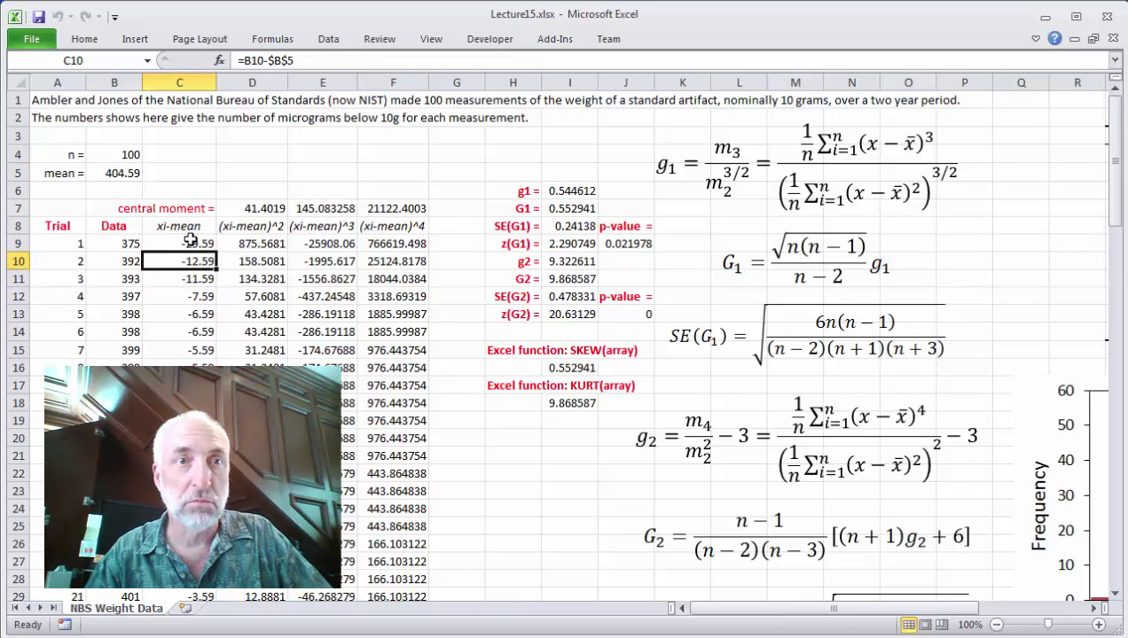
key(Down)
key(Down)
key(Down)
key(Up)
key(Up)
key(Up)
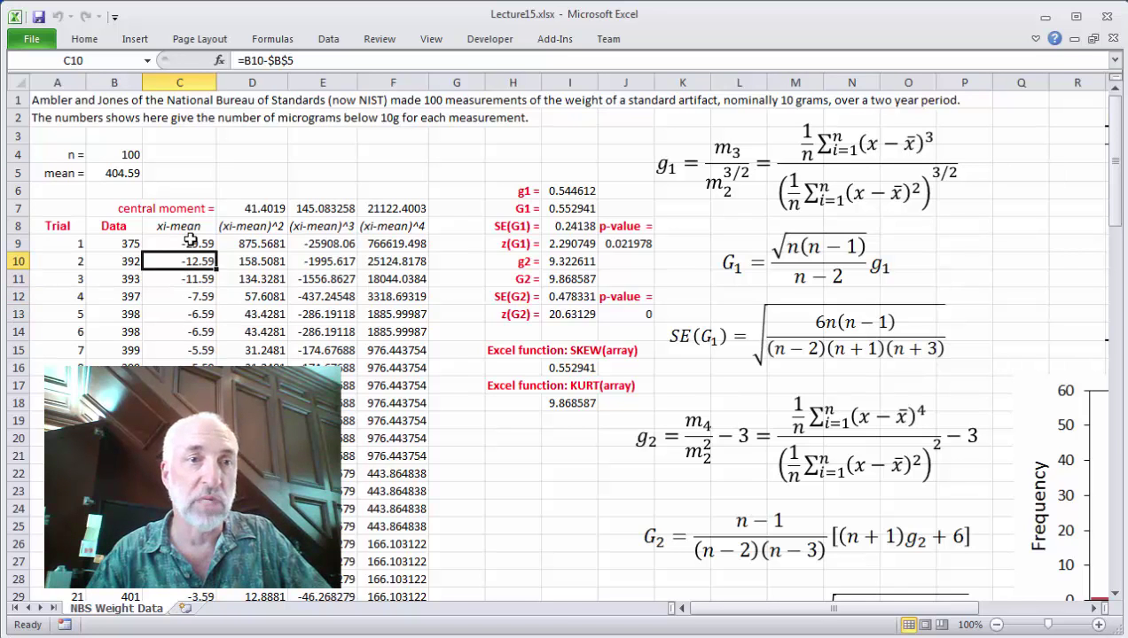
key(Up)
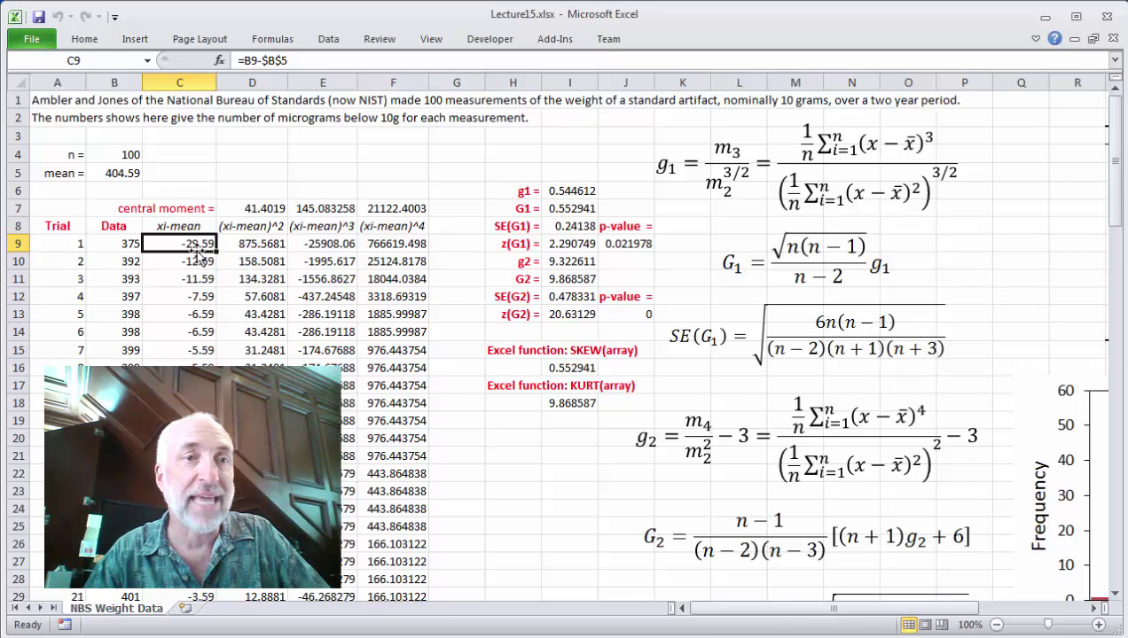
Inspect the squared, cubed and fourth-power deviation formulas in columns D to F and the second central moment formula in D7.
click(262, 251)
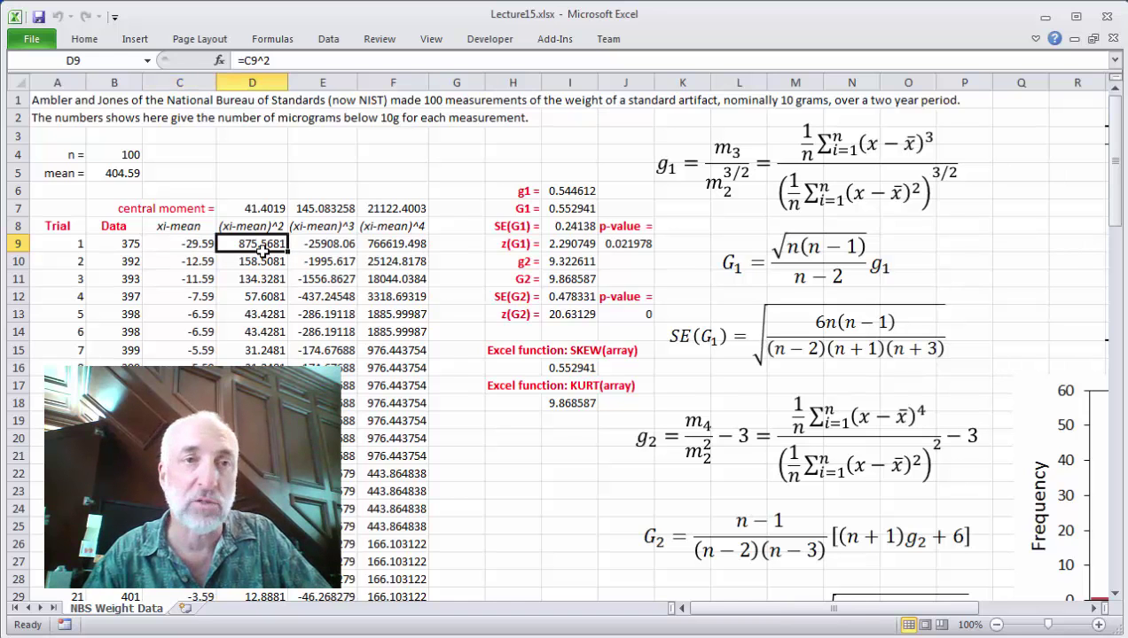
key(Right)
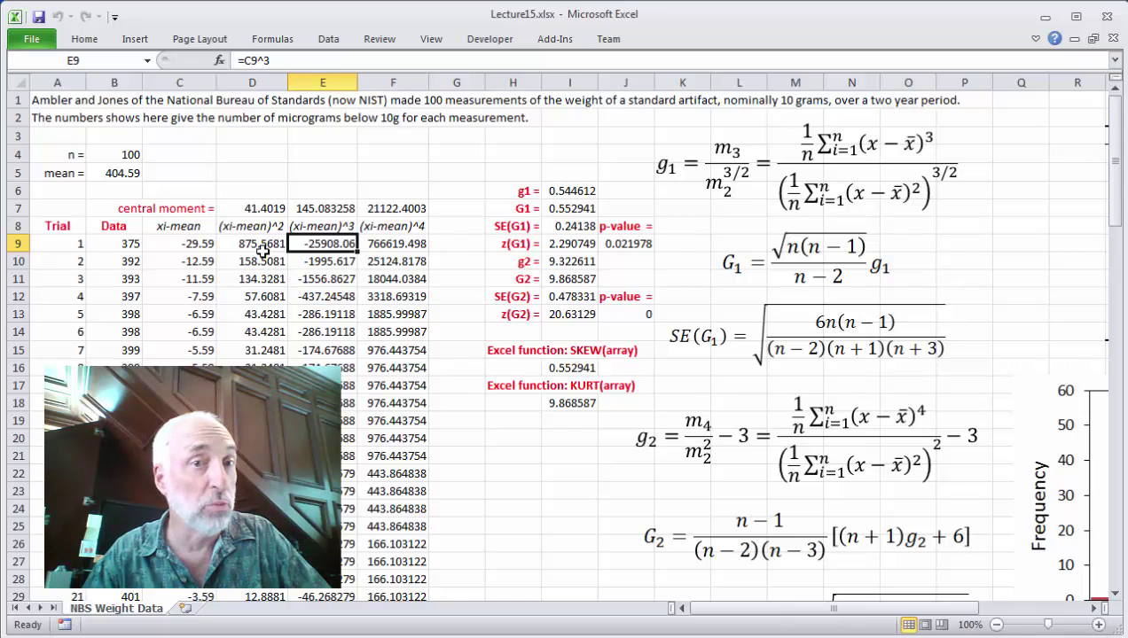
key(Right)
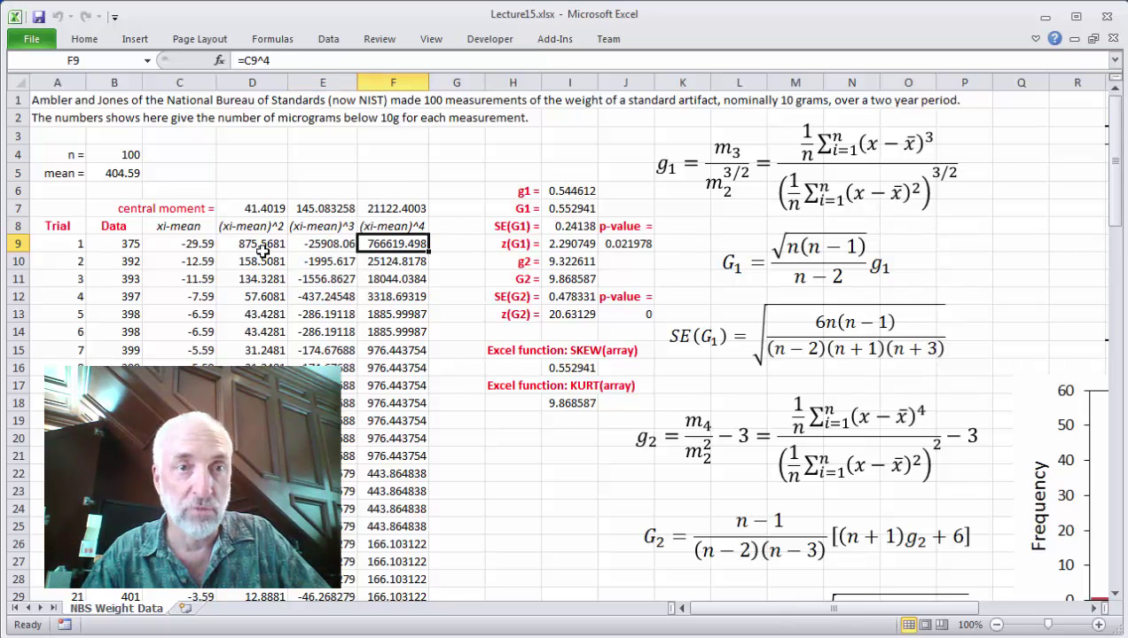
key(Down)
key(Down)
key(Down)
key(Down)
key(Down)
key(Down)
key(Down)
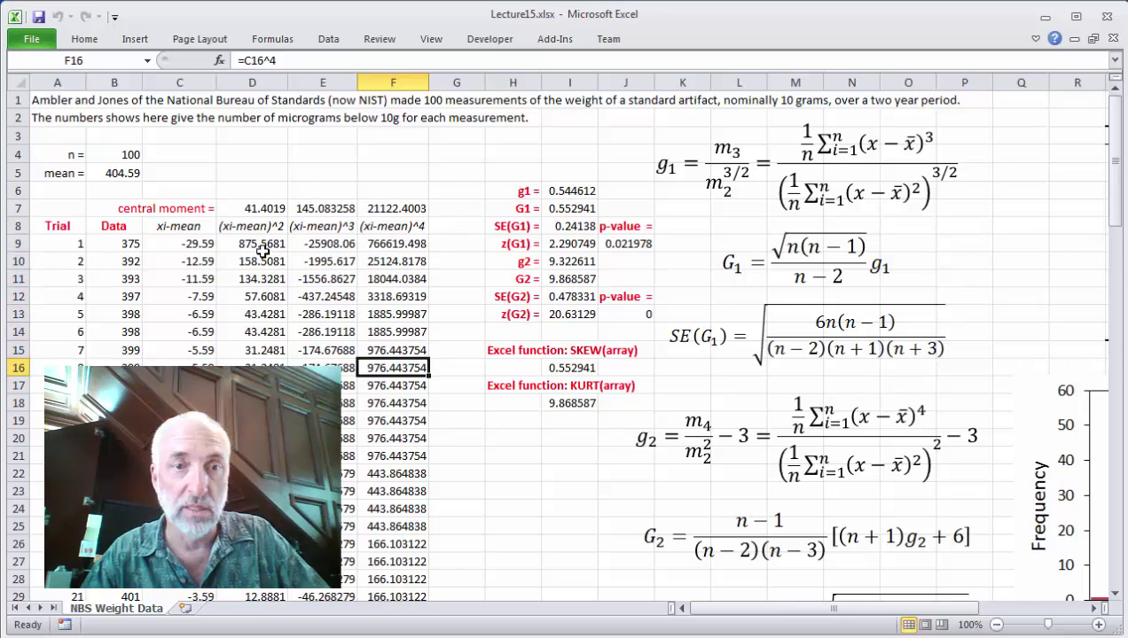
click(252, 213)
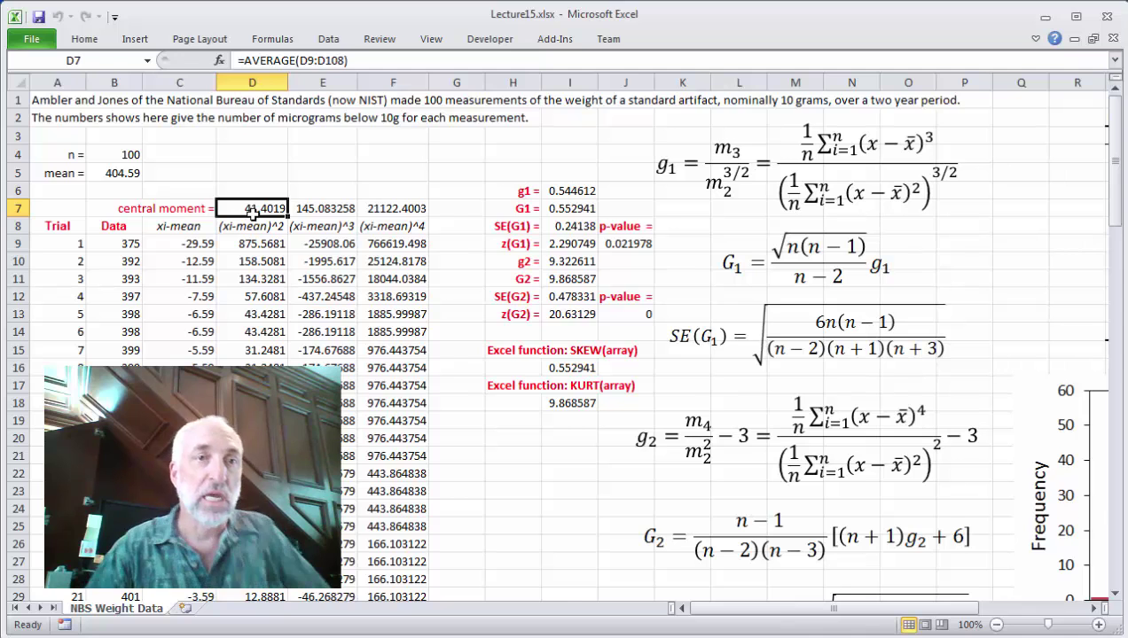
Calculate the population variance in D5 with =VAR.P(B9:B108) and compare it with the second central moment in D7.
click(249, 174)
text(=)
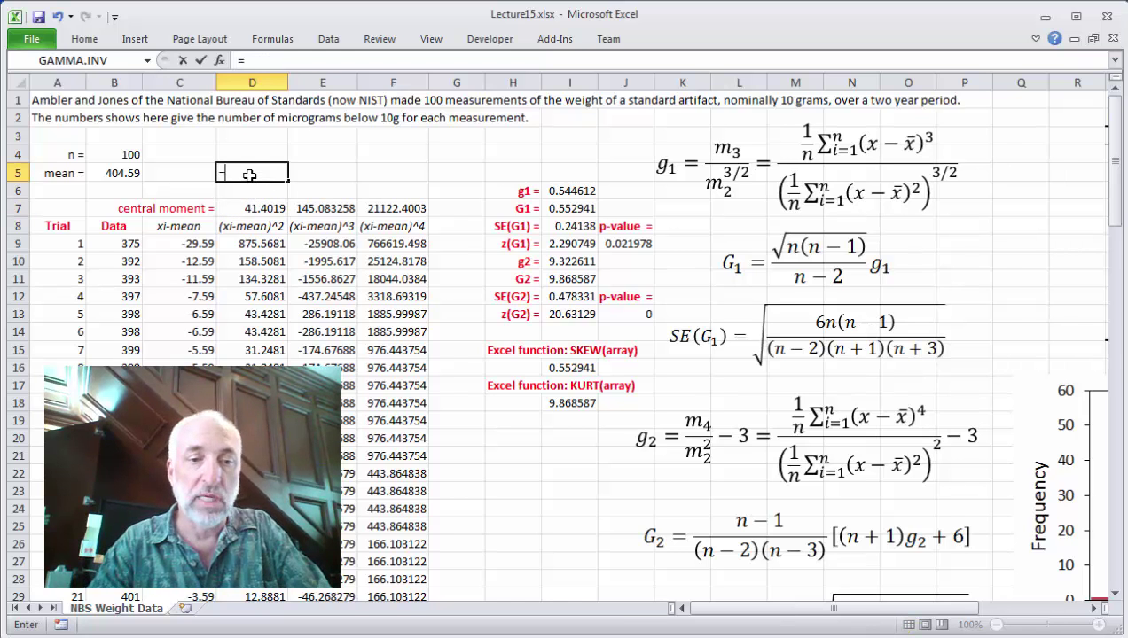
text(var)
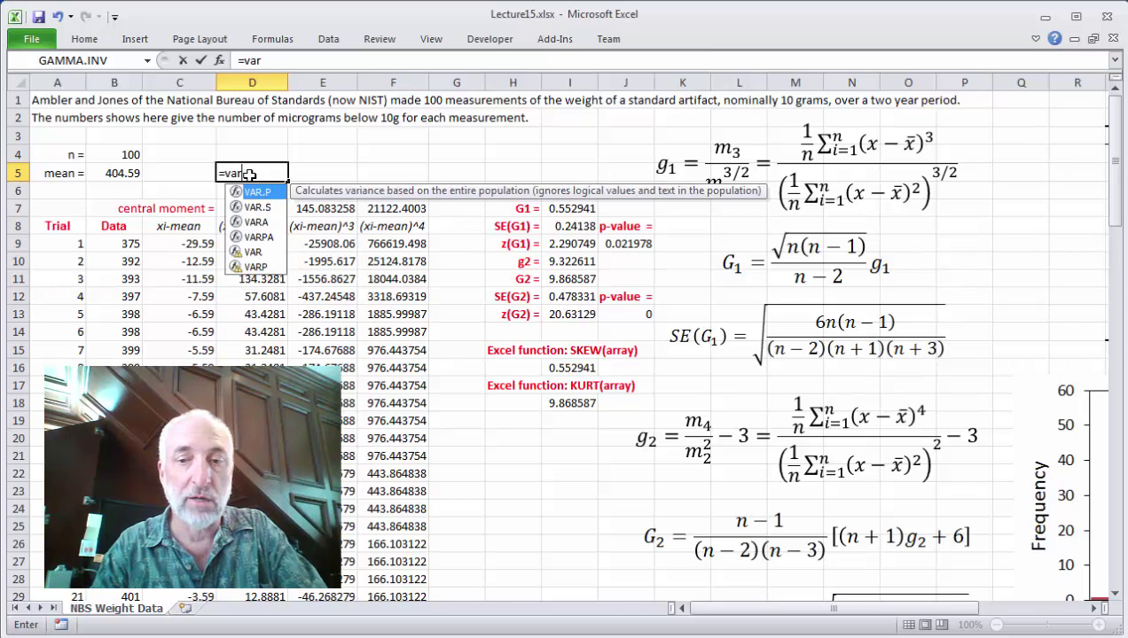
text(.p)
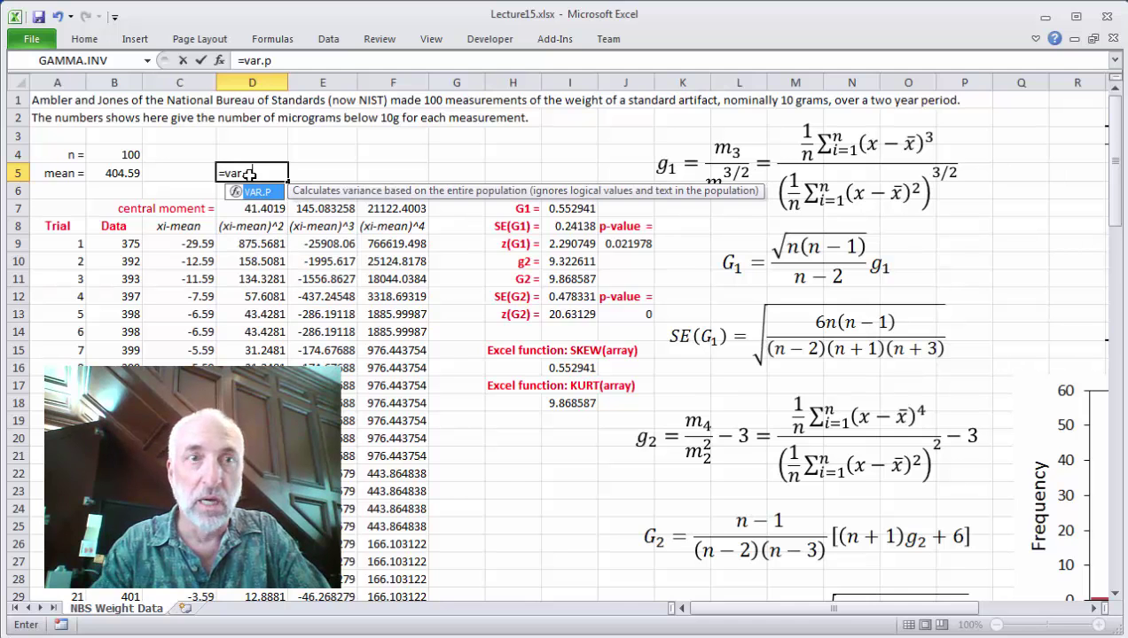
text(()
click(129, 243)
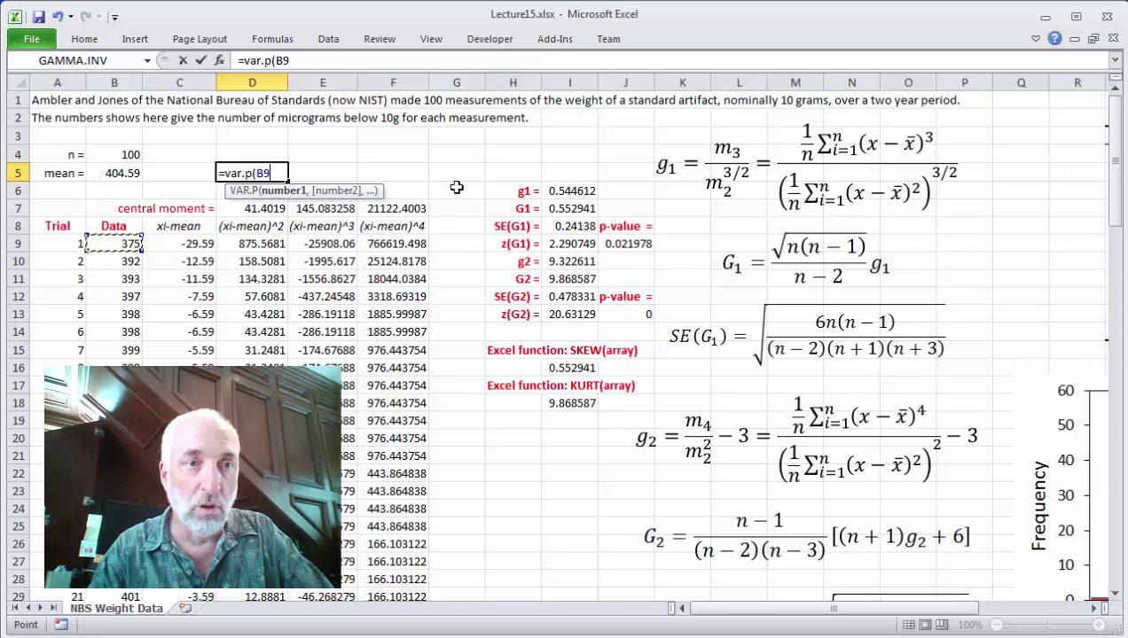
drag(1113, 130, 1110, 470)
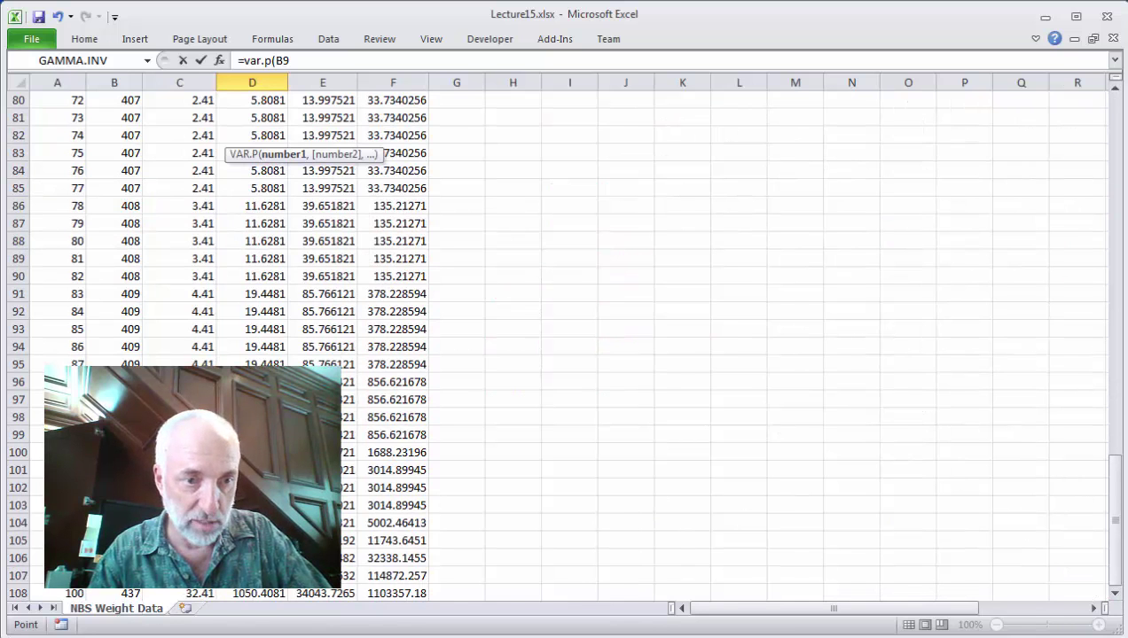
shift+click(127, 592)
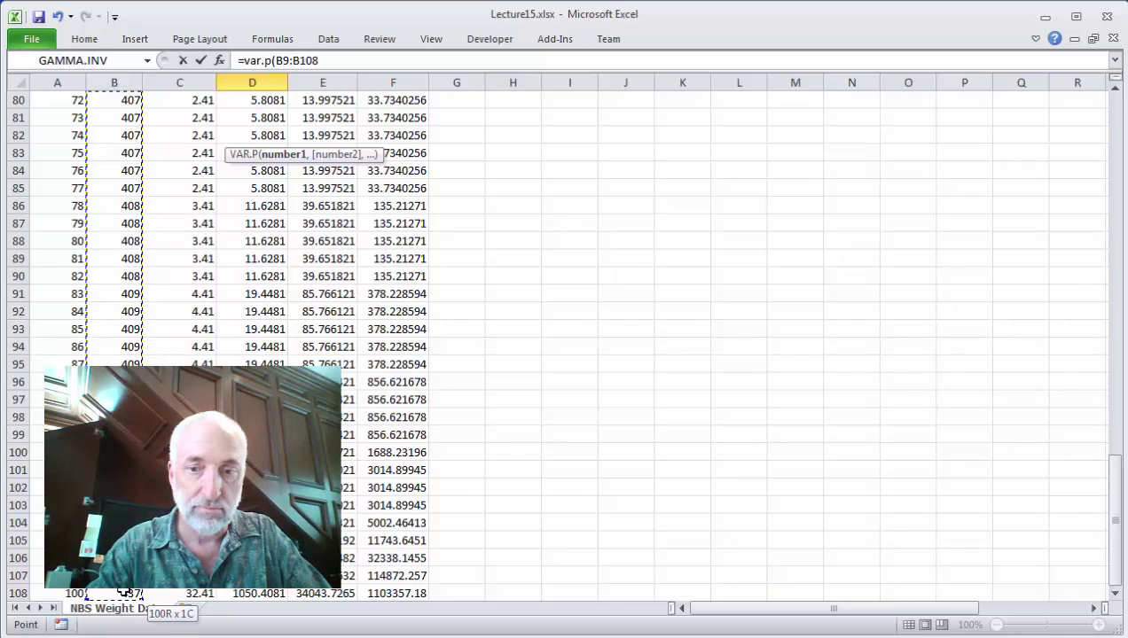
text())
key(Return)
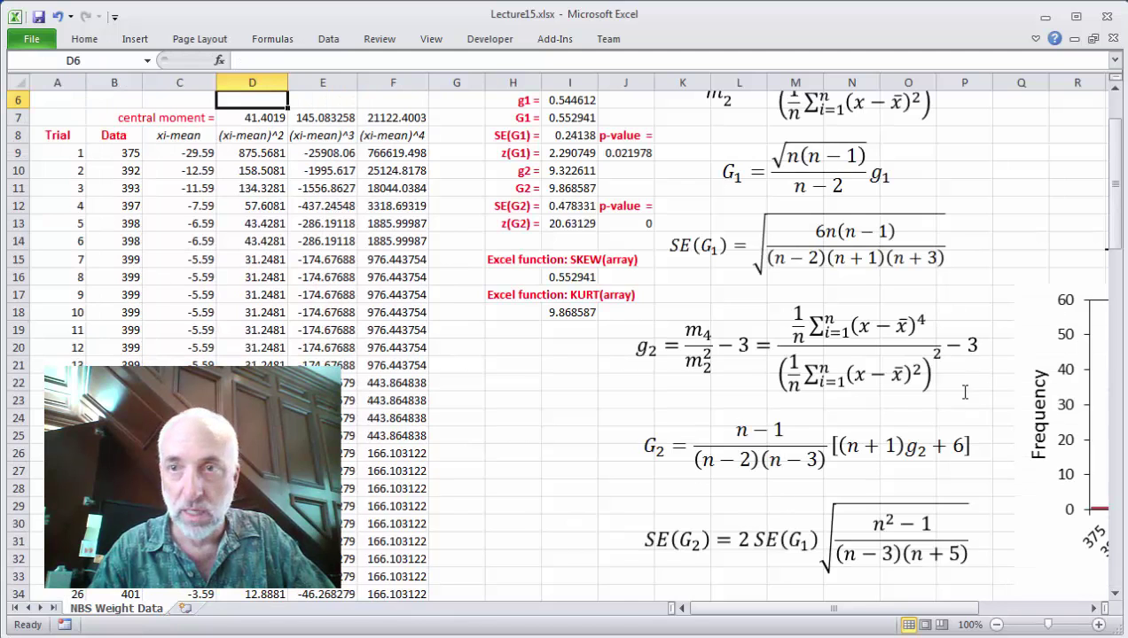
drag(1113, 199, 1113, 190)
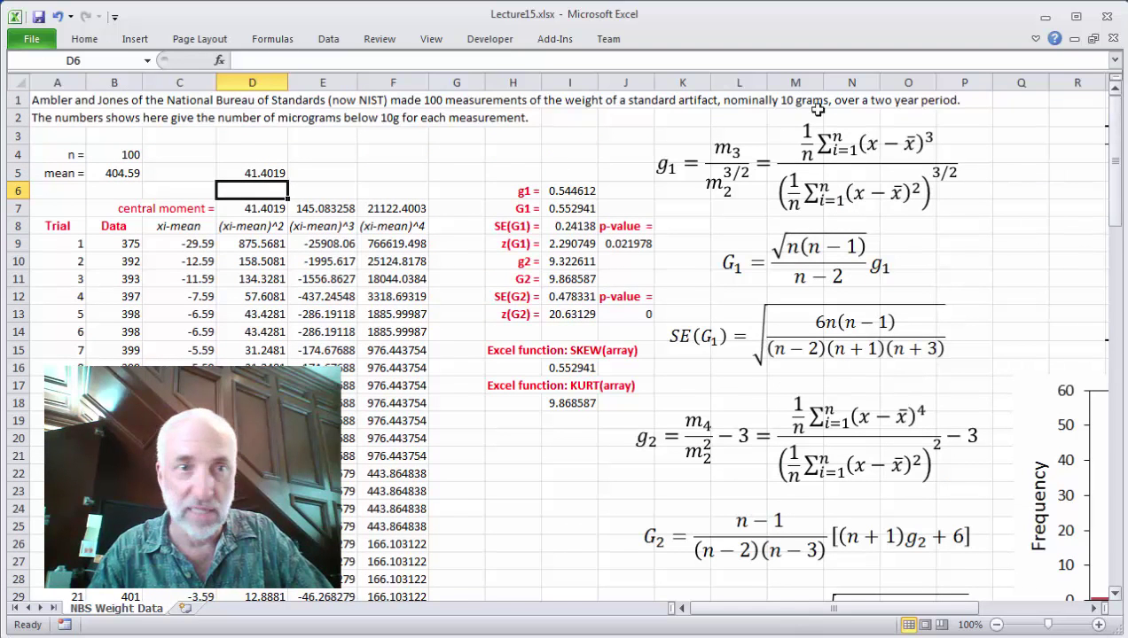
click(238, 208)
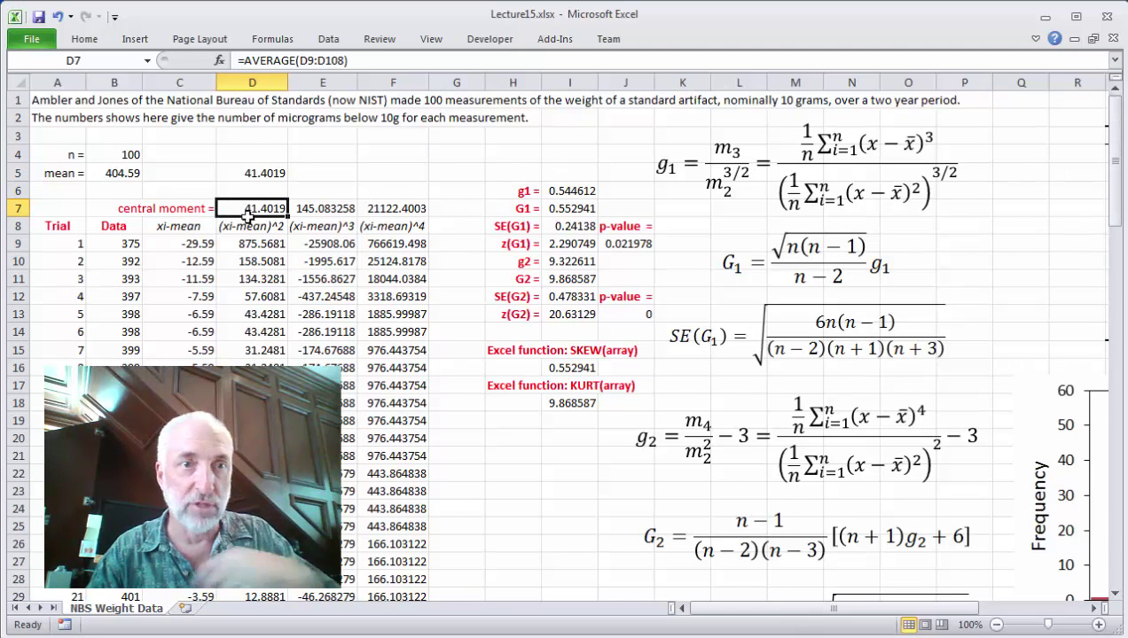
click(264, 172)
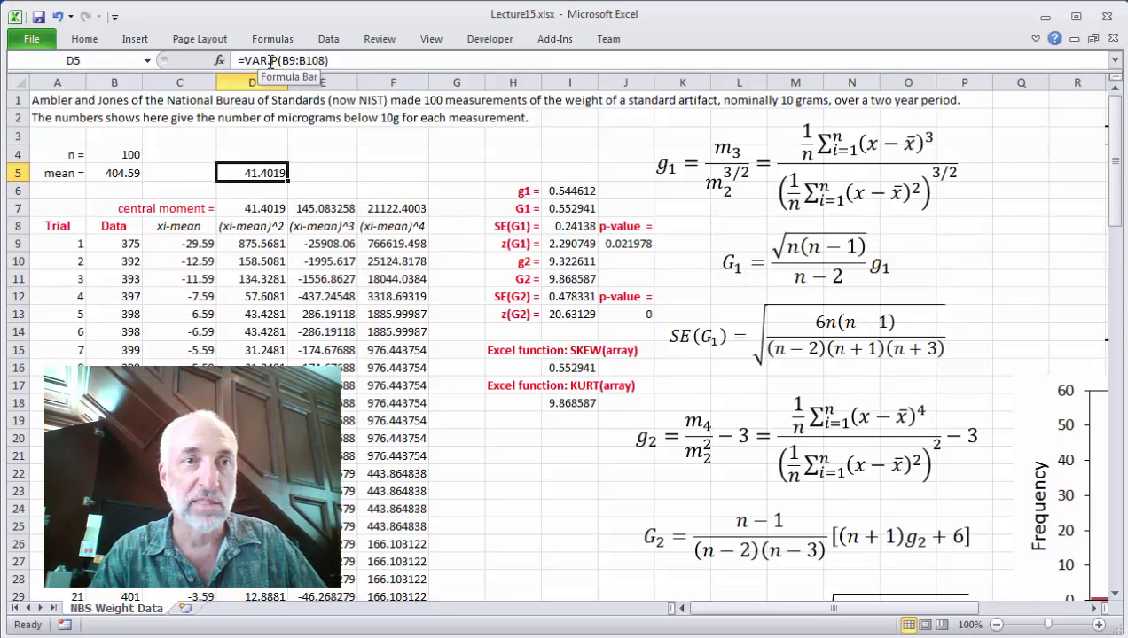
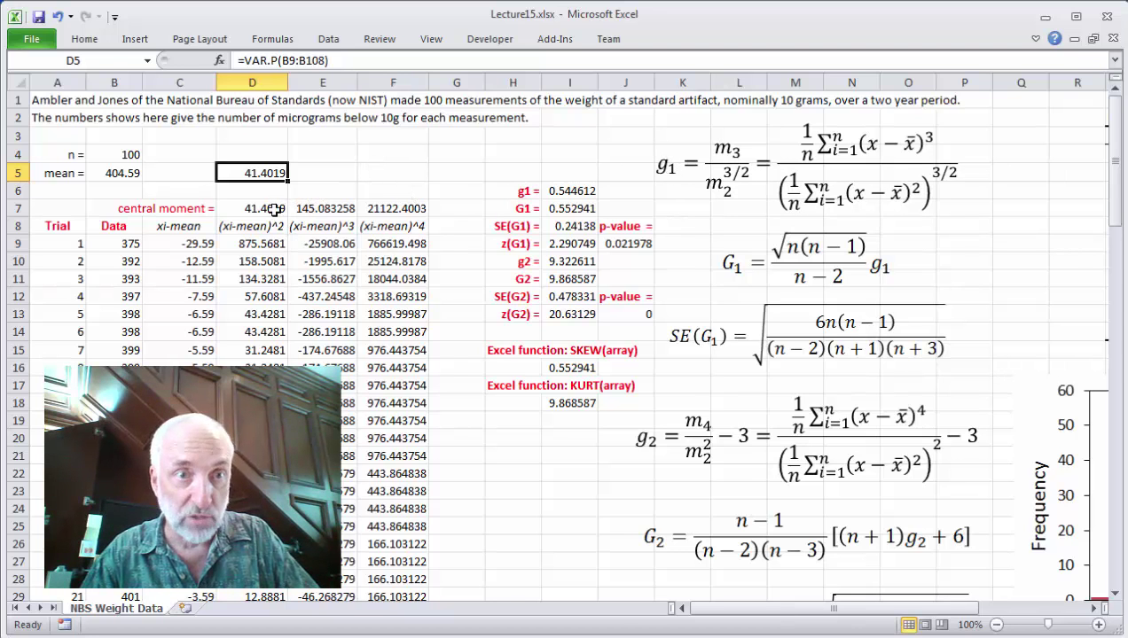
Inspect the formulas for g1 in I6 and G1 in I7, leaving both as they are.
click(571, 191)
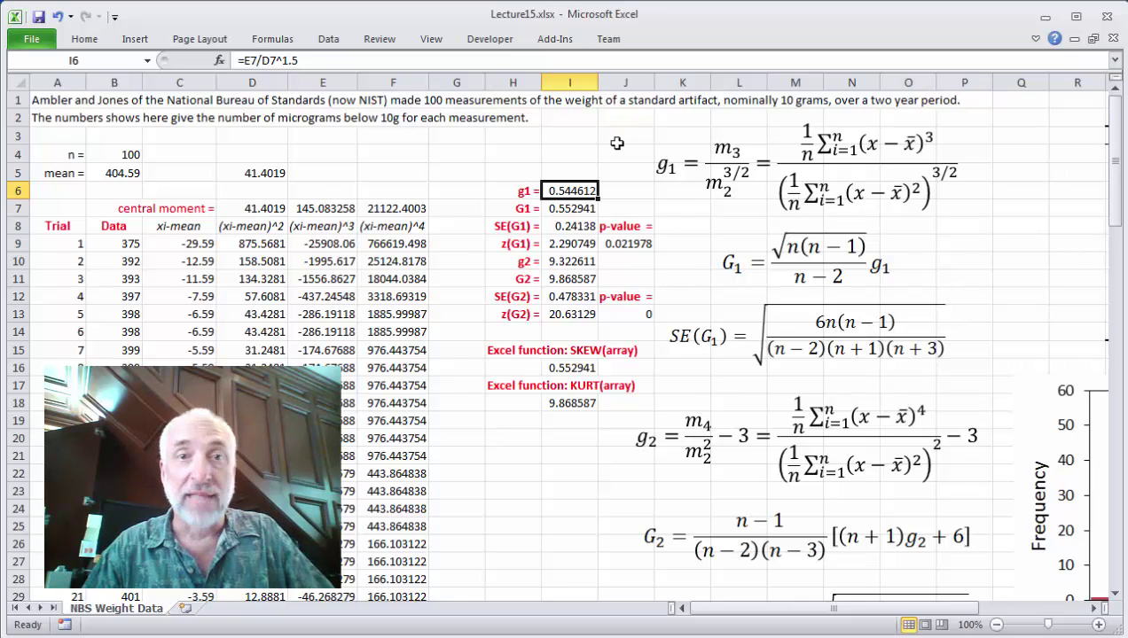
click(579, 209)
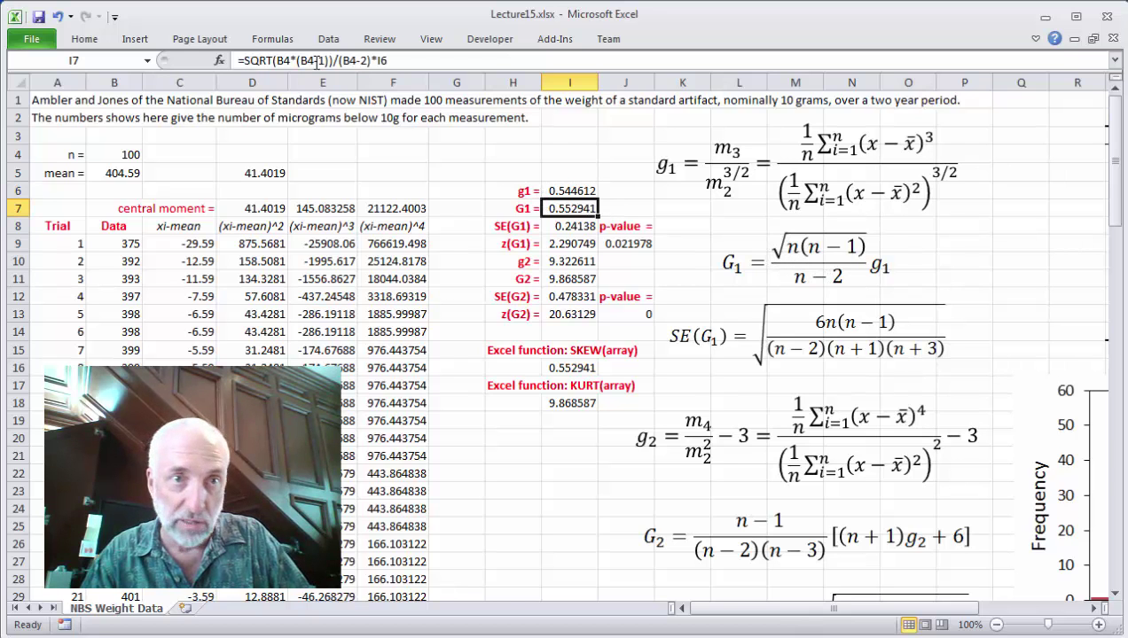
drag(243, 61, 415, 67)
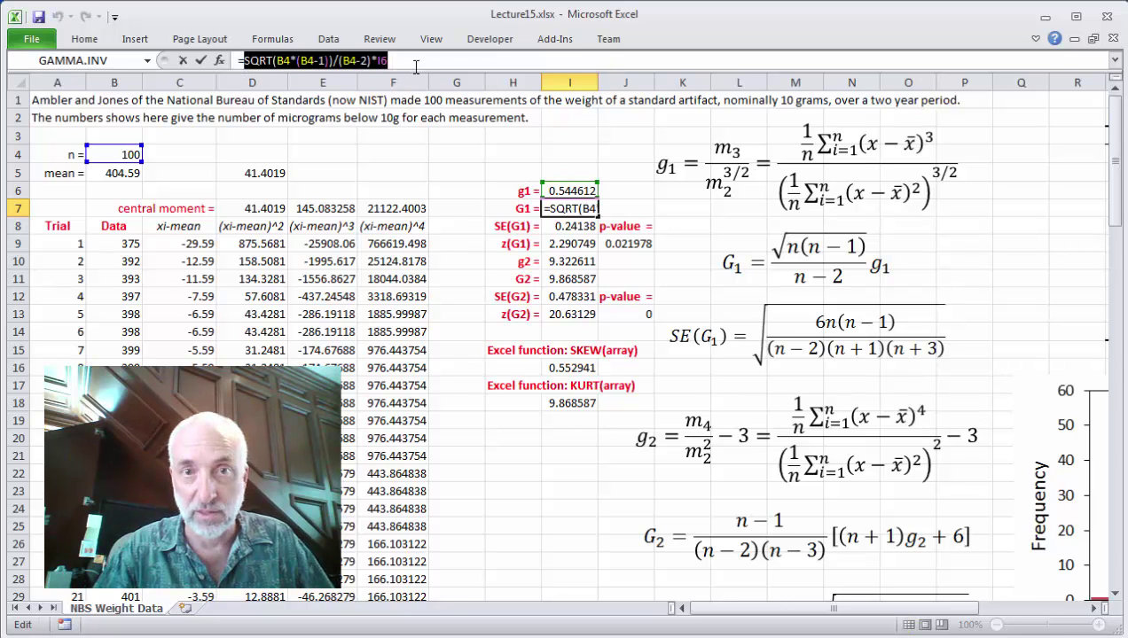
key(ctrl+Return)
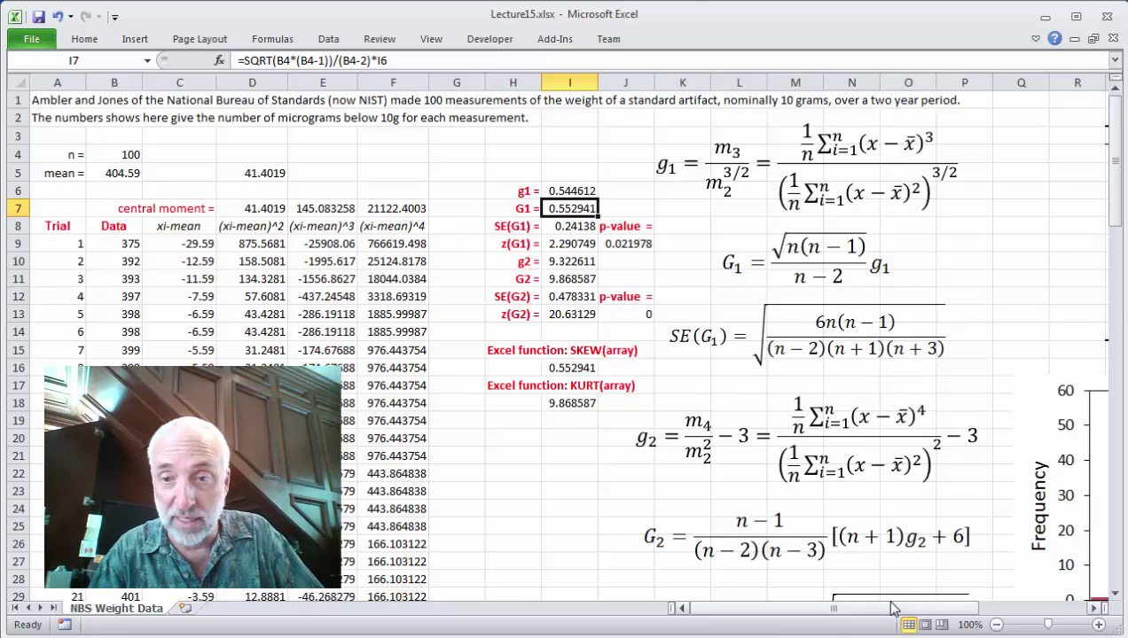
View the histogram's frequency table and the full weight chart, and return to the skewness calculations.
drag(891, 608, 1008, 608)
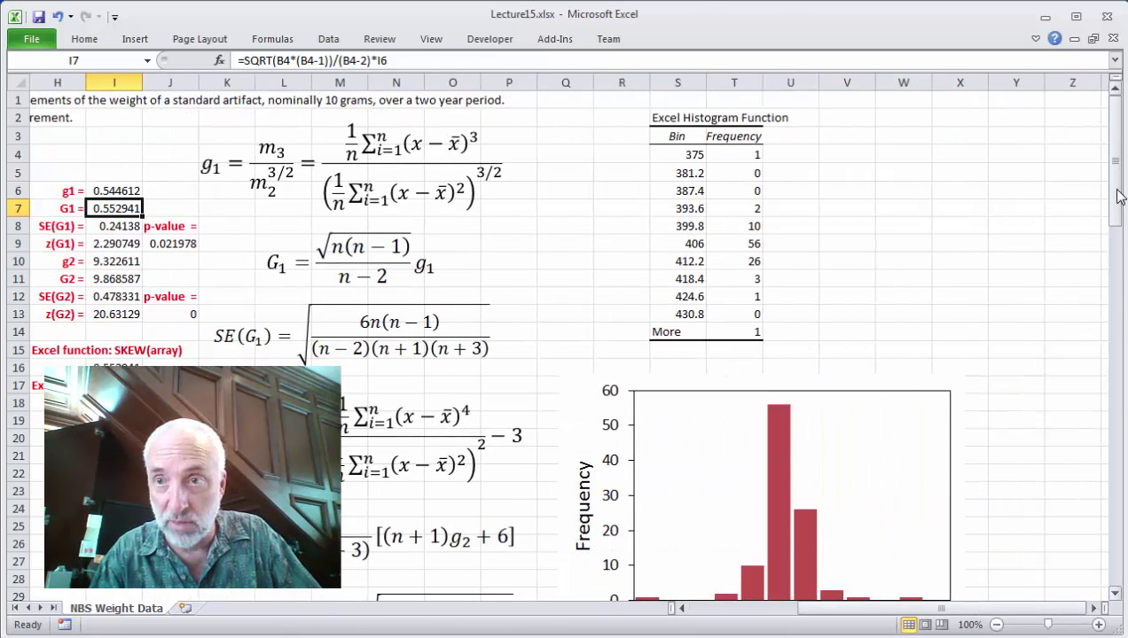
drag(1117, 195, 1119, 228)
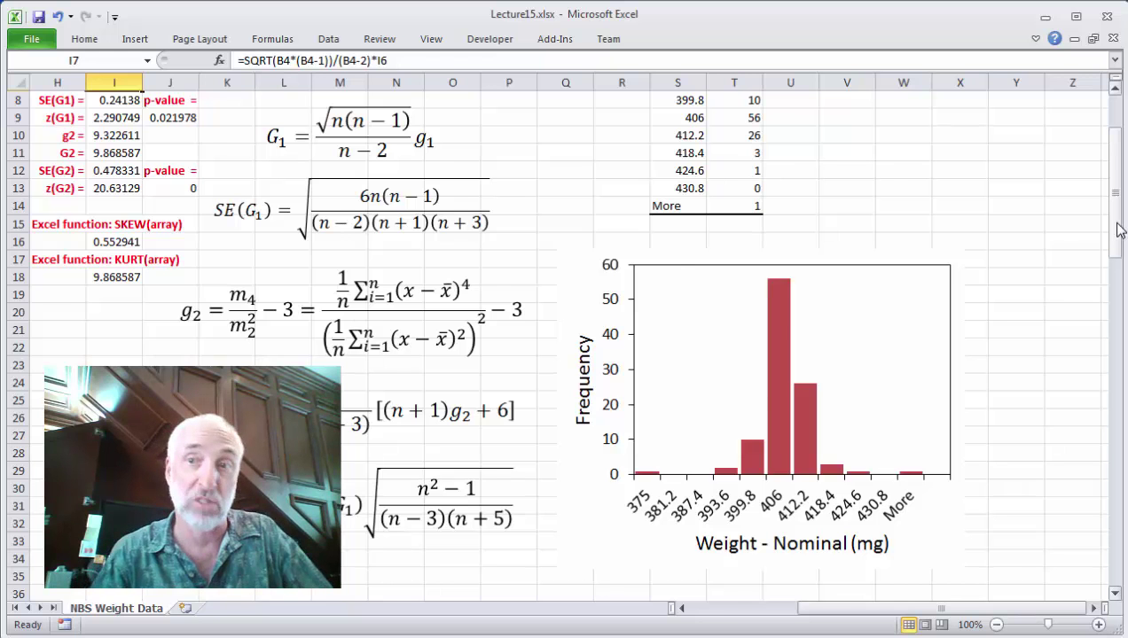
drag(1119, 229, 1119, 200)
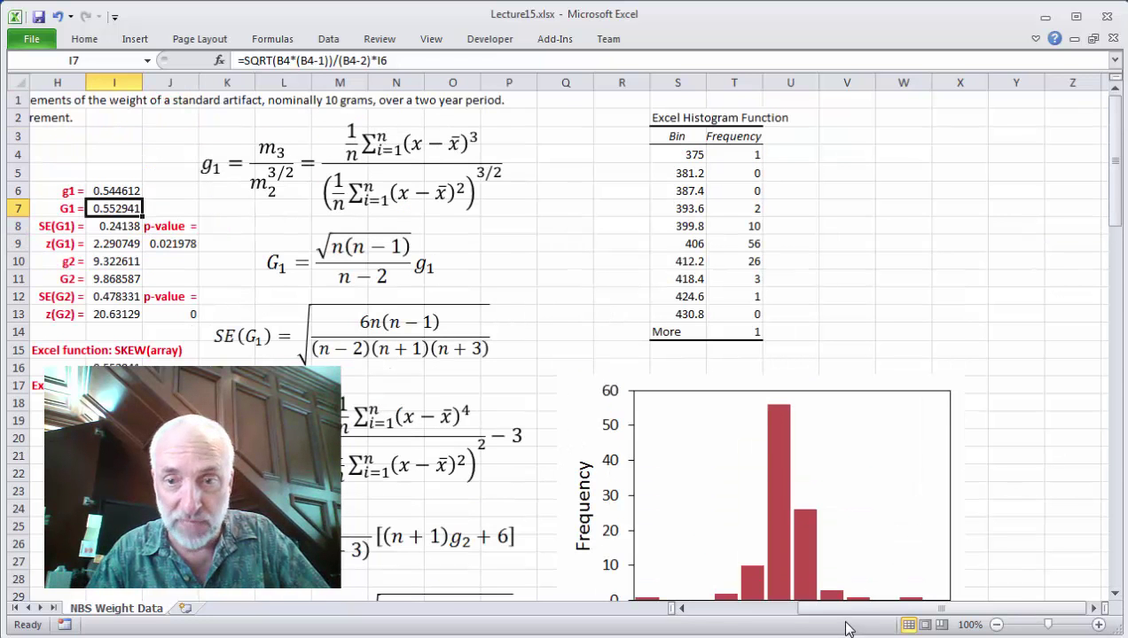
drag(848, 609, 737, 611)
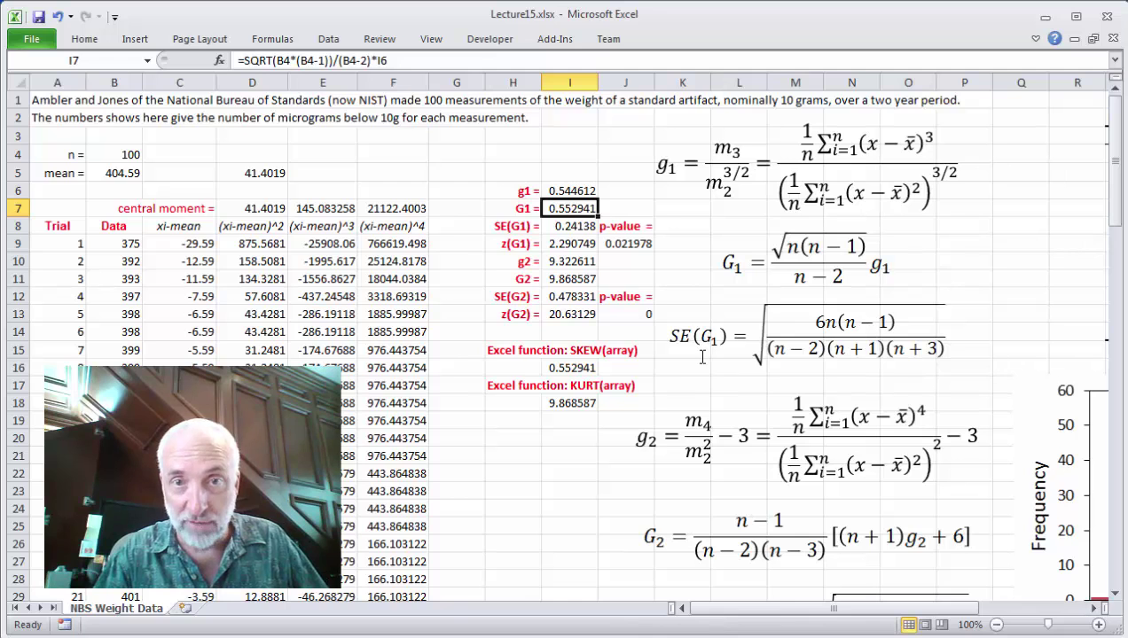
Inspect the skewness test formulas for the standard error in I8, z in I9 and the NORM.S.DIST p-value in J9, leaving them as they are.
click(568, 228)
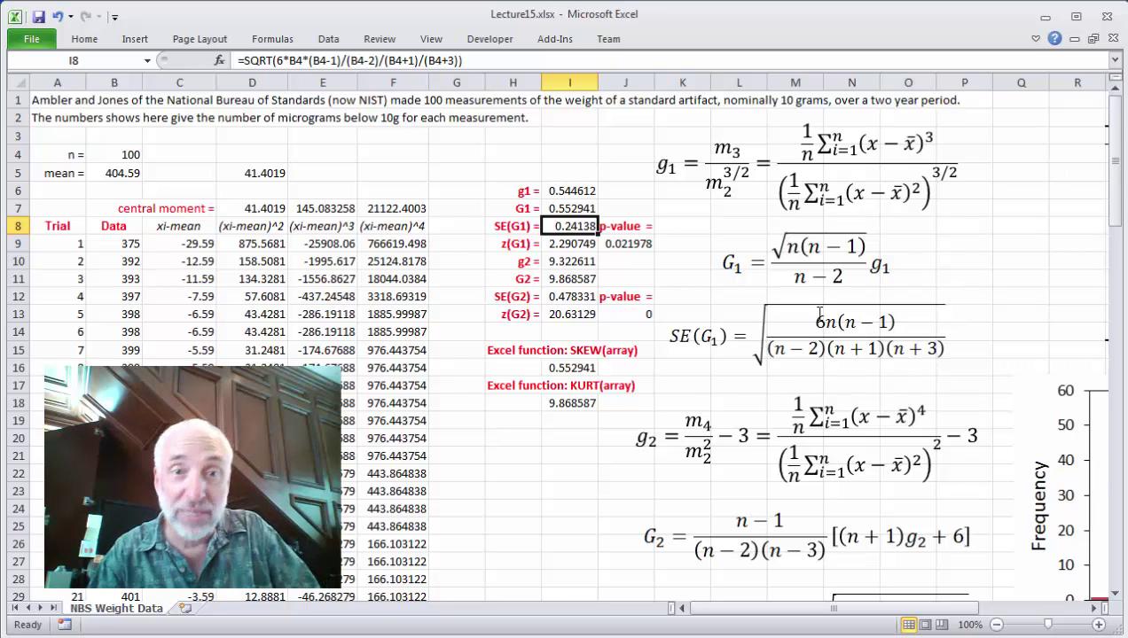
click(564, 249)
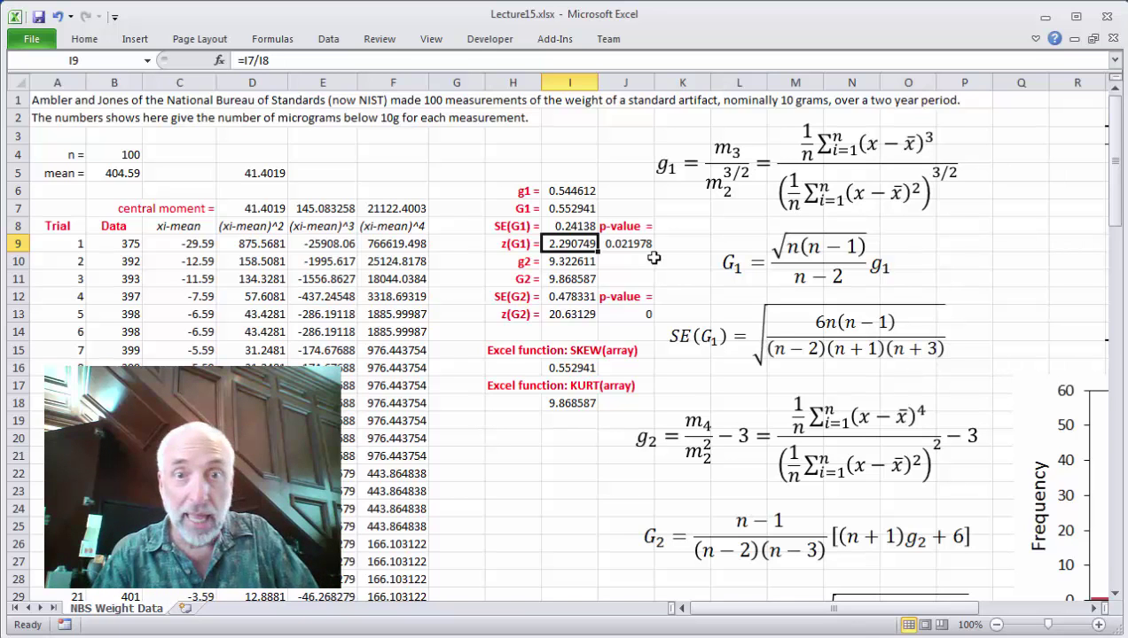
click(633, 246)
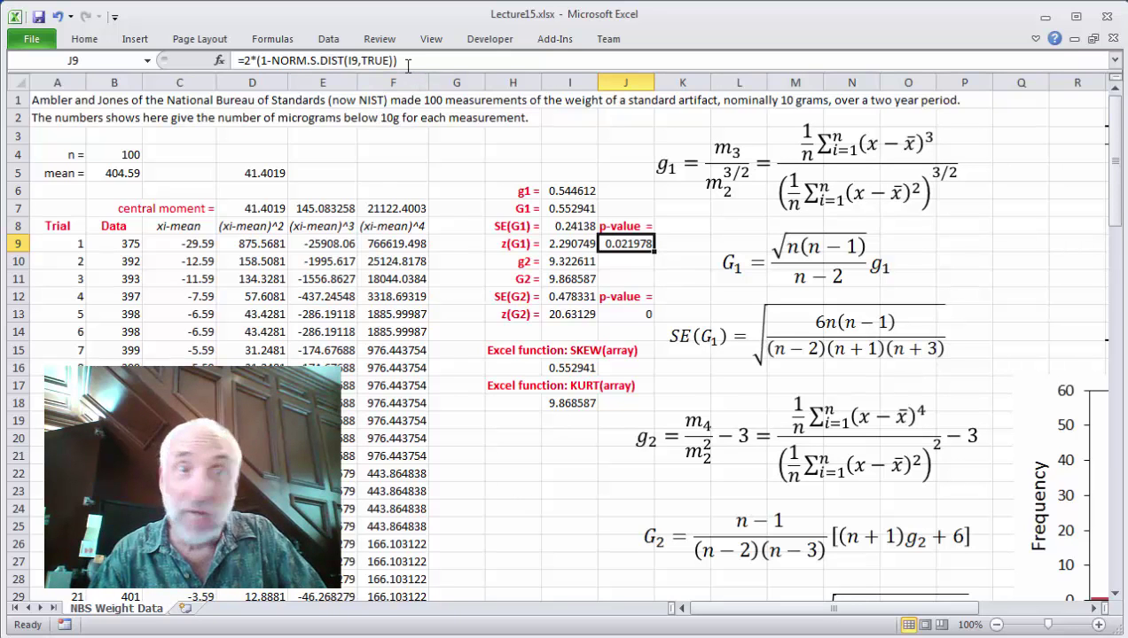
drag(407, 62, 236, 61)
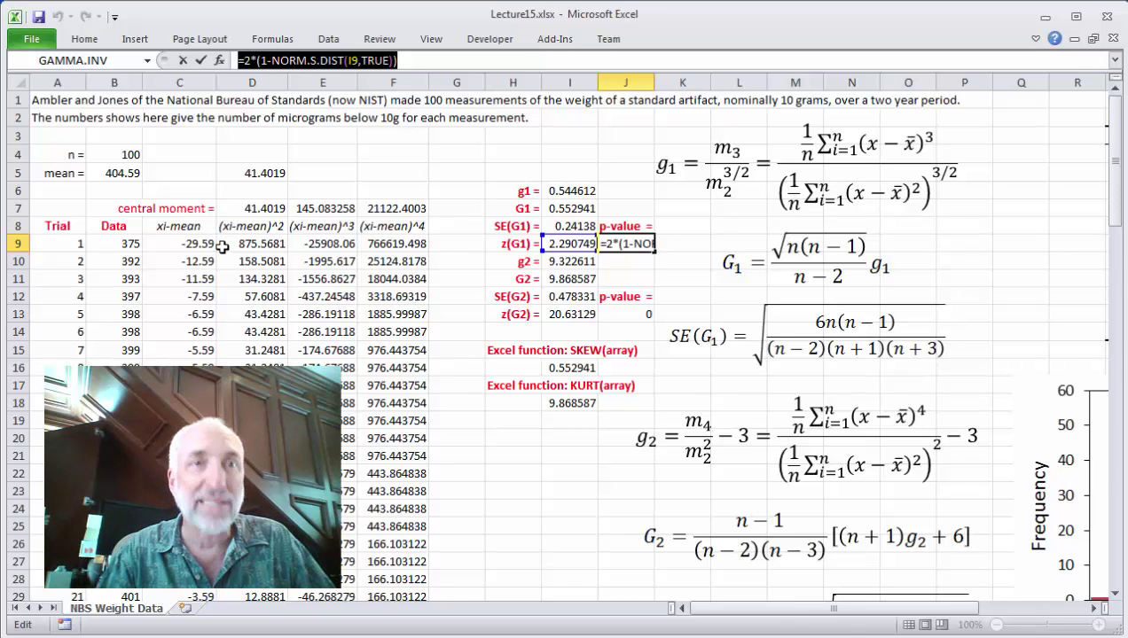
click(338, 60)
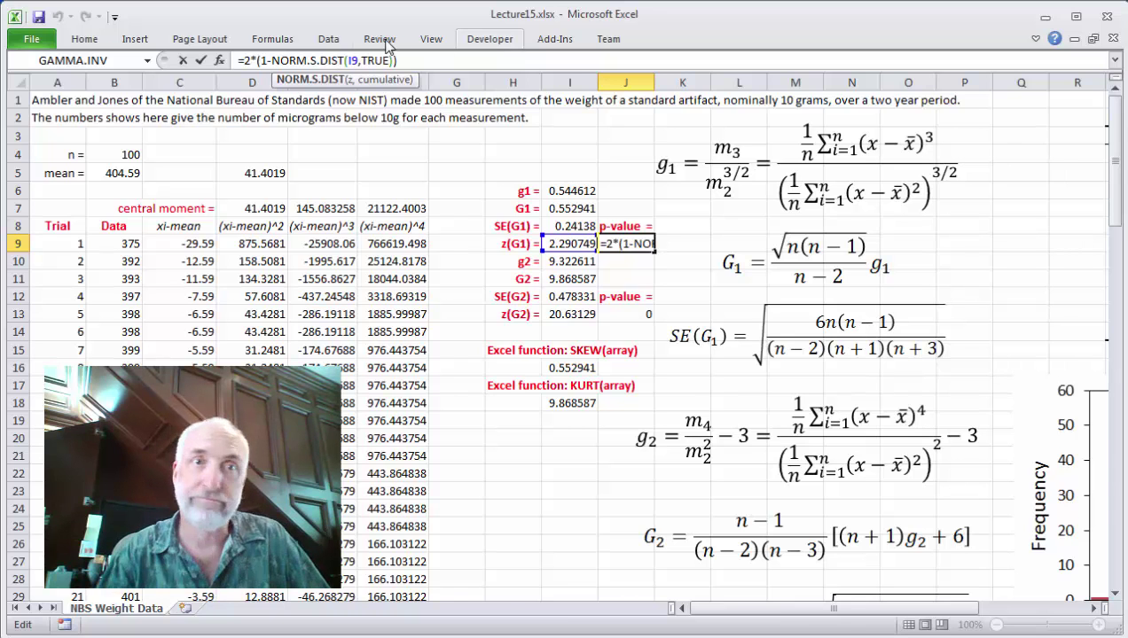
click(260, 59)
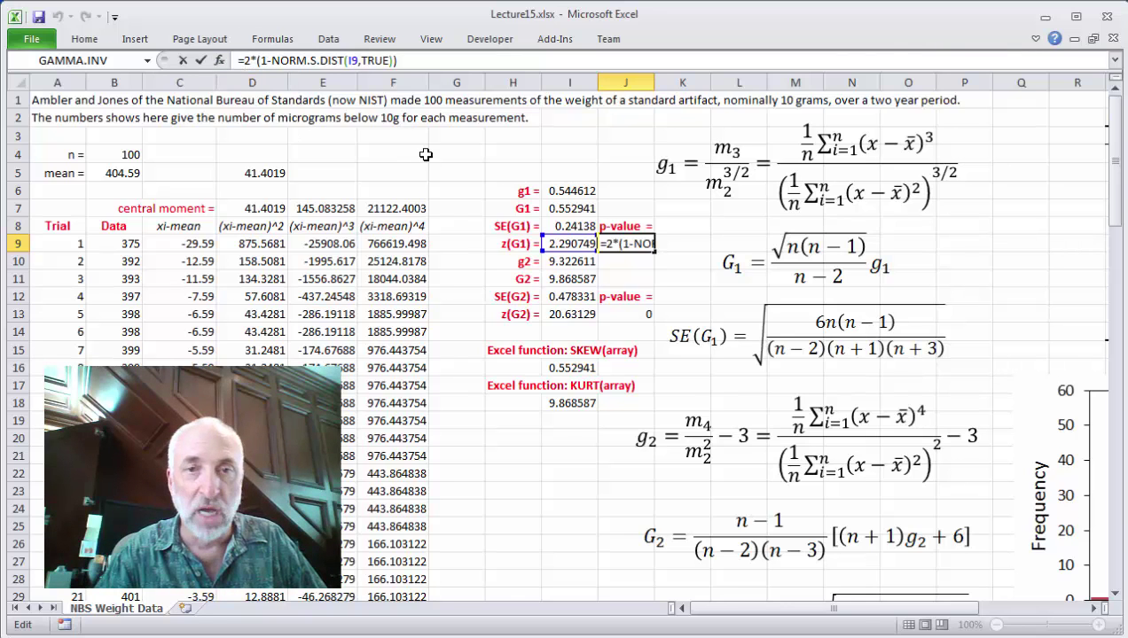
key(Return)
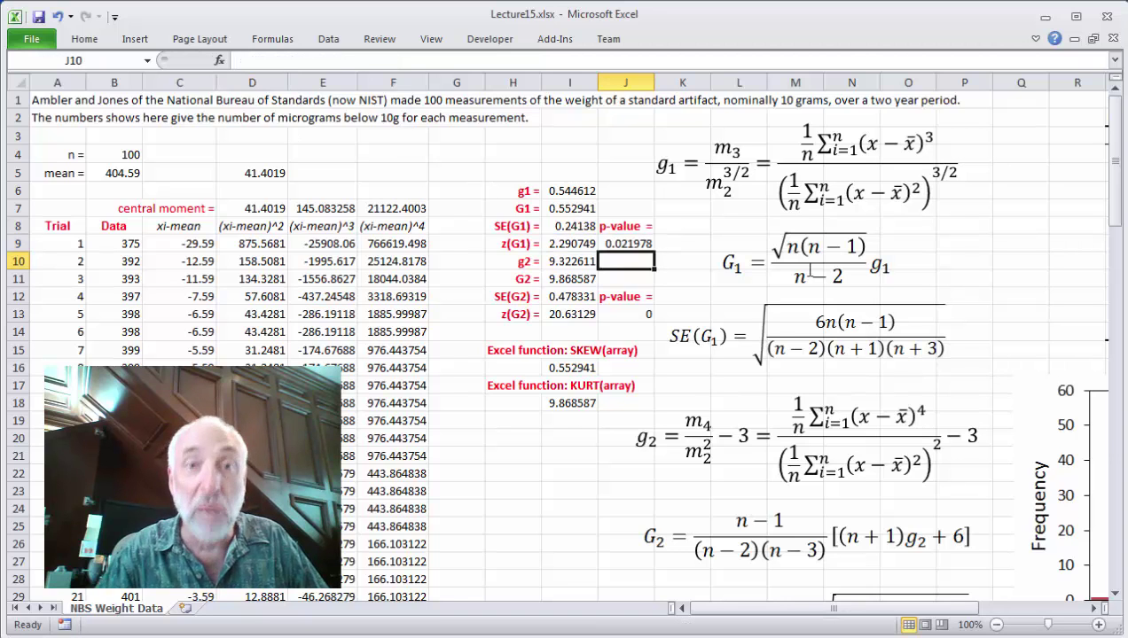
click(618, 241)
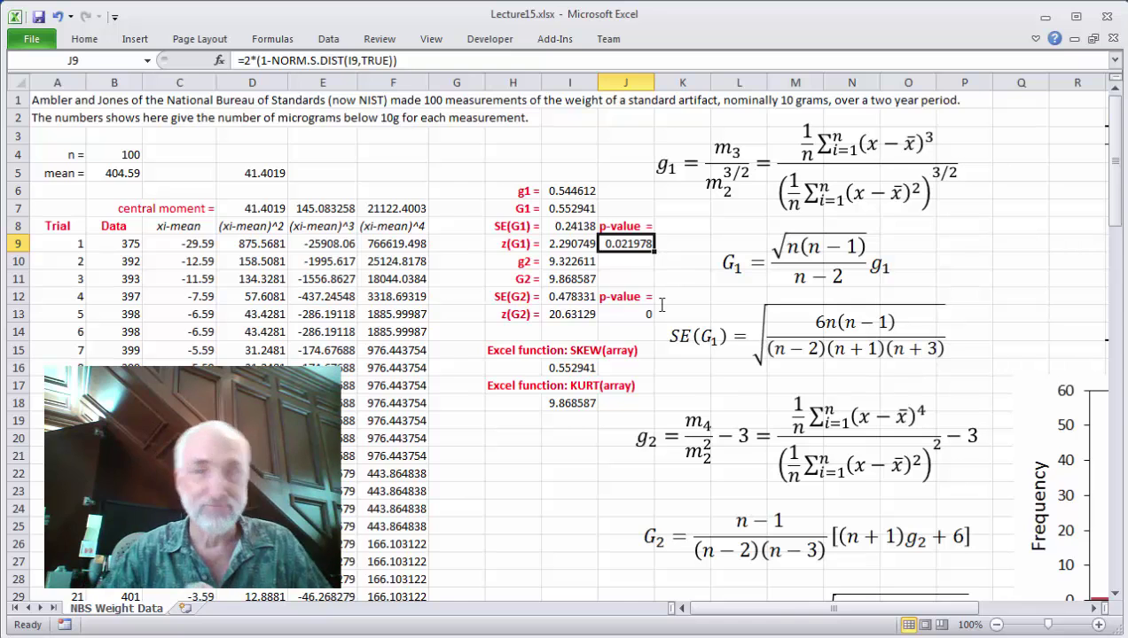
Inspect the kurtosis formulas for g2, G2, its standard error and z in I10 to I13, and the p-value in J13.
click(554, 260)
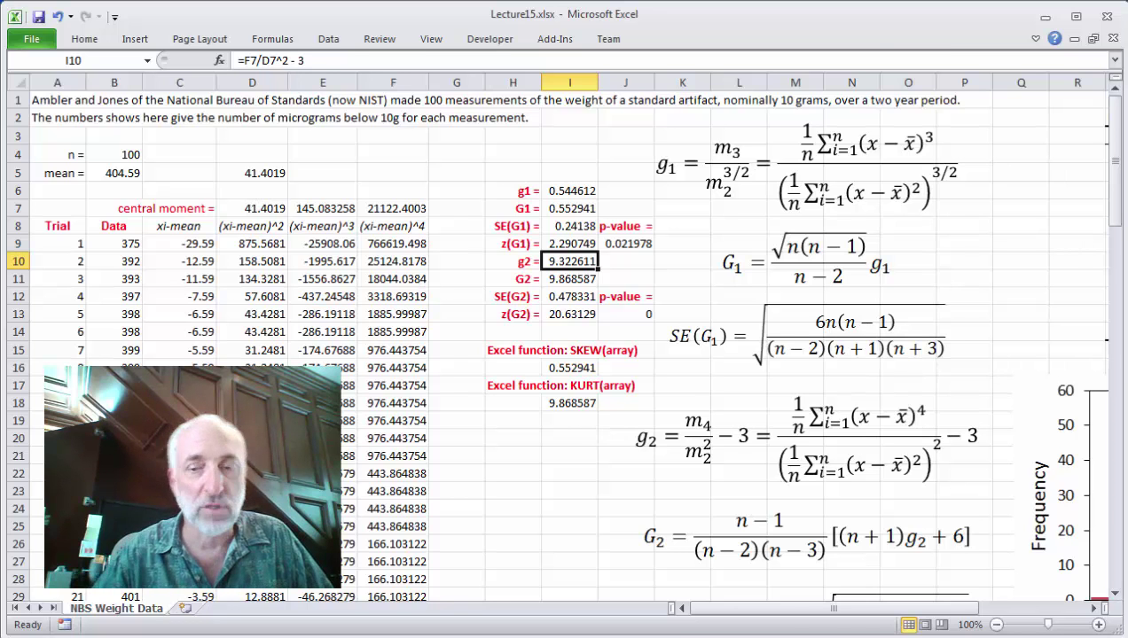
click(569, 278)
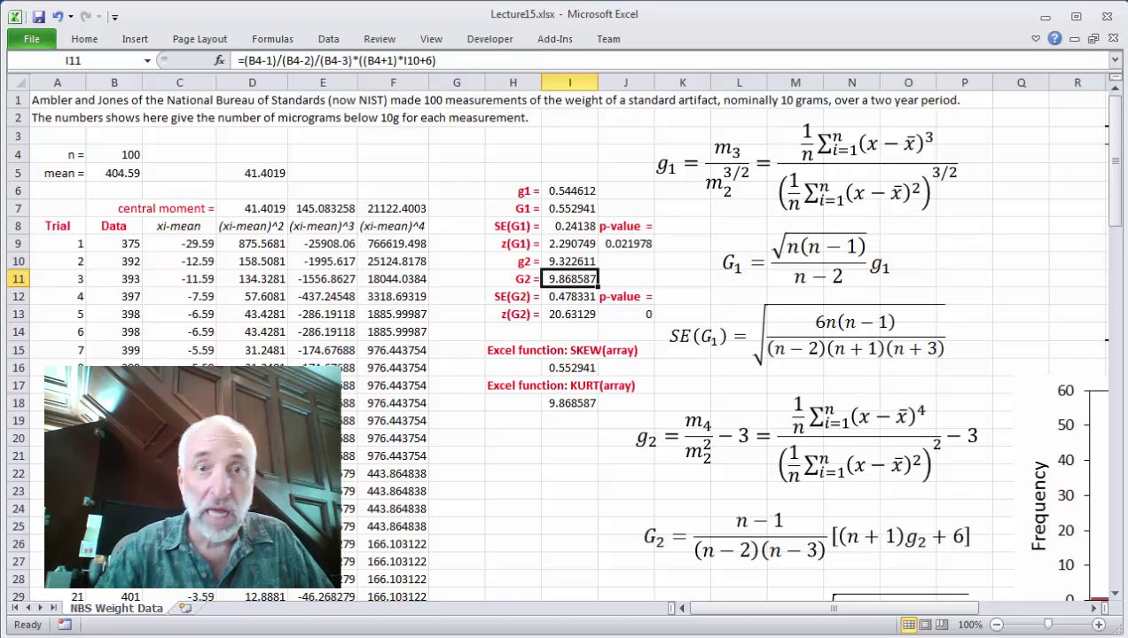
click(569, 296)
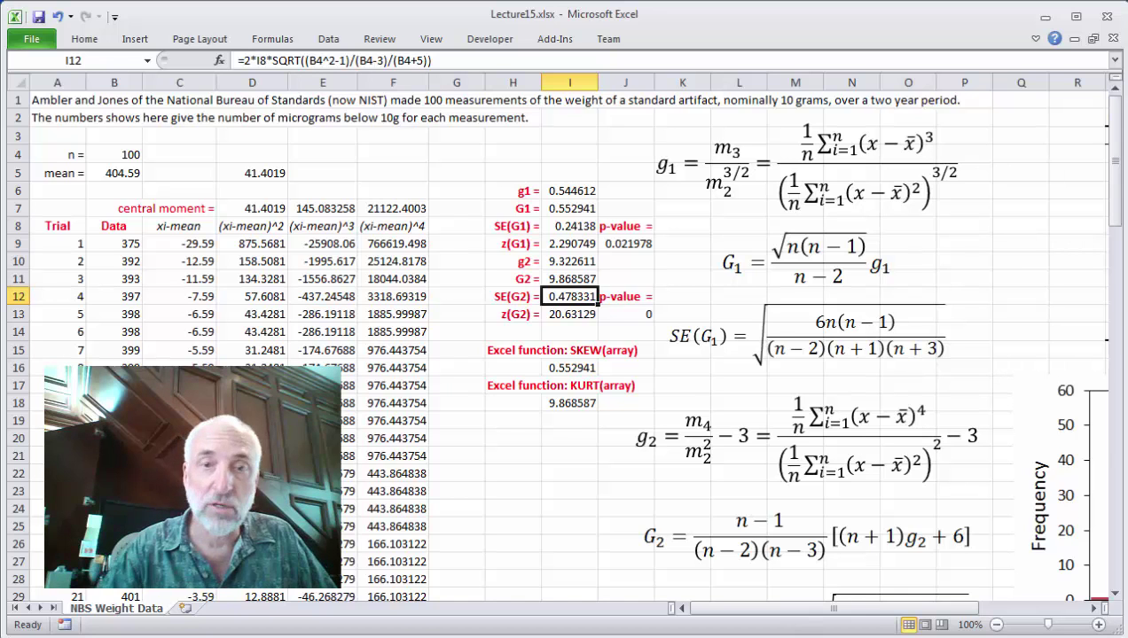
click(569, 314)
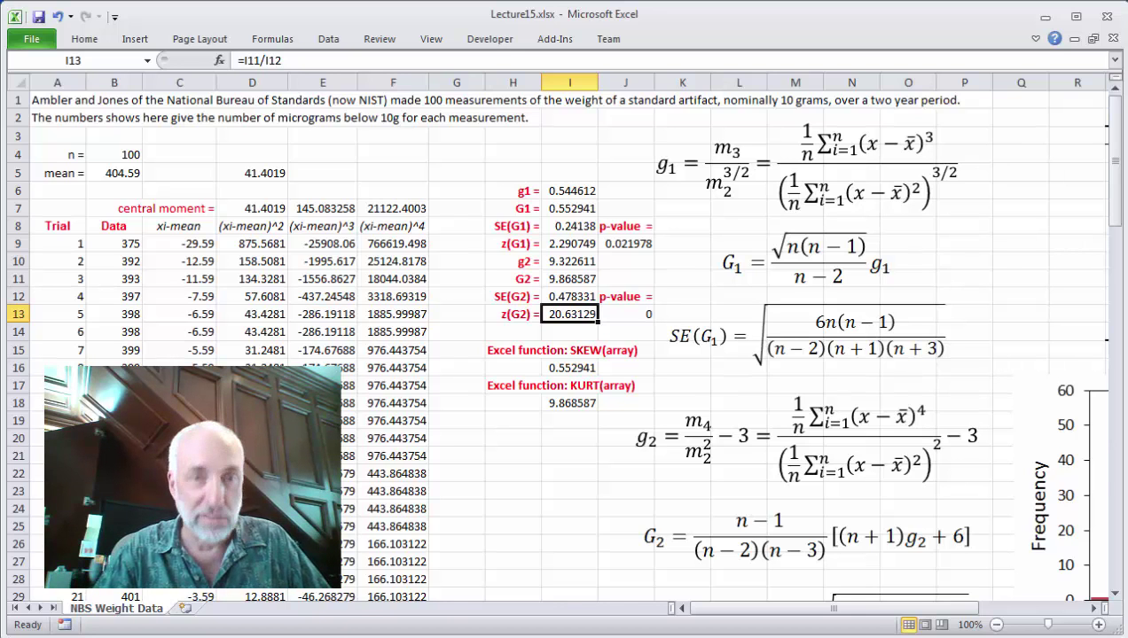
click(625, 314)
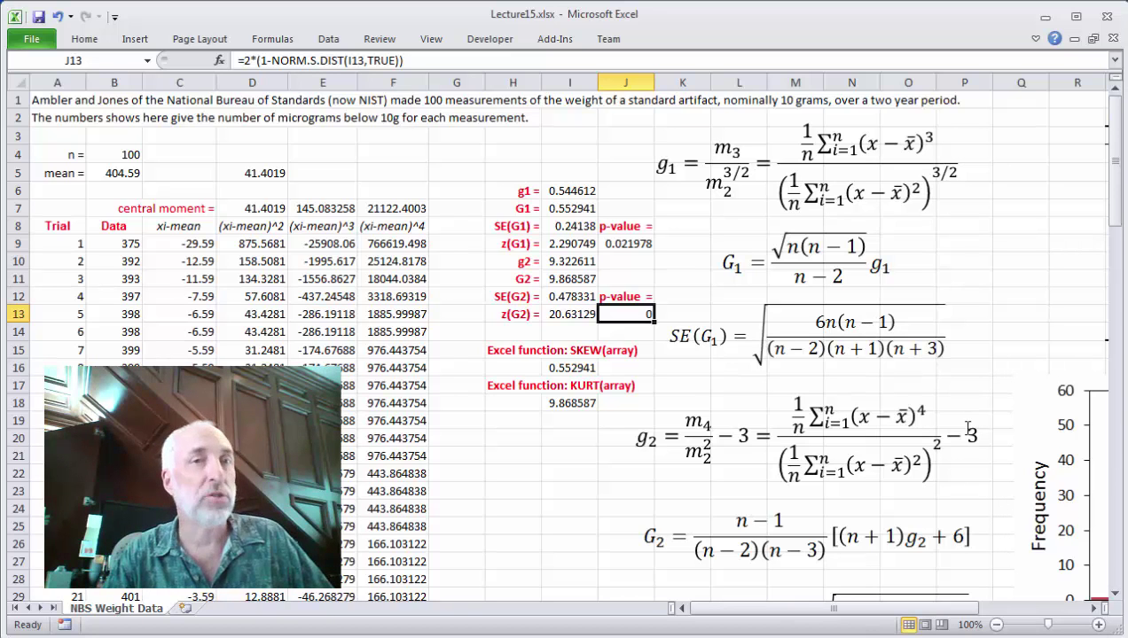
Inspect the built-in SKEW and KURT formulas on B9:B108 in I16 and I18.
click(572, 371)
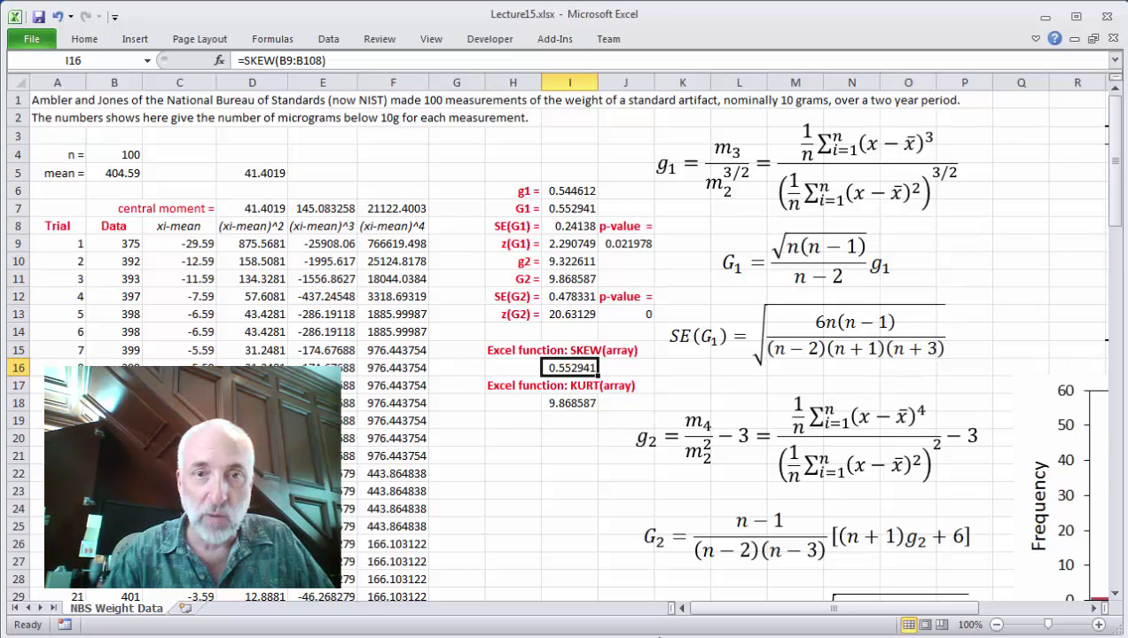
key(Down)
key(Down)
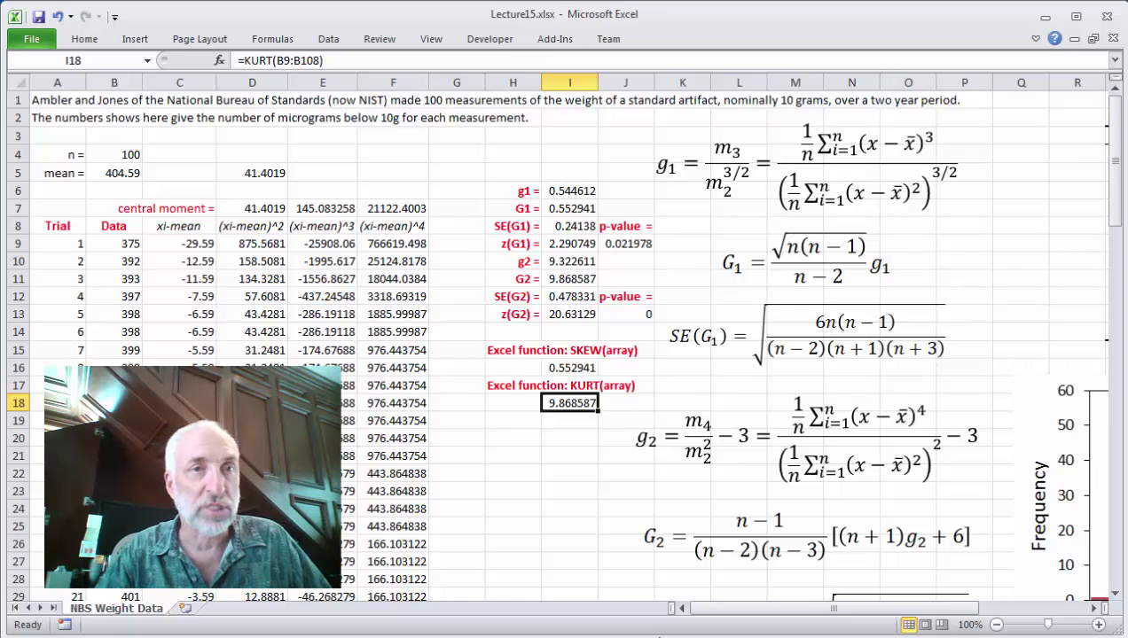